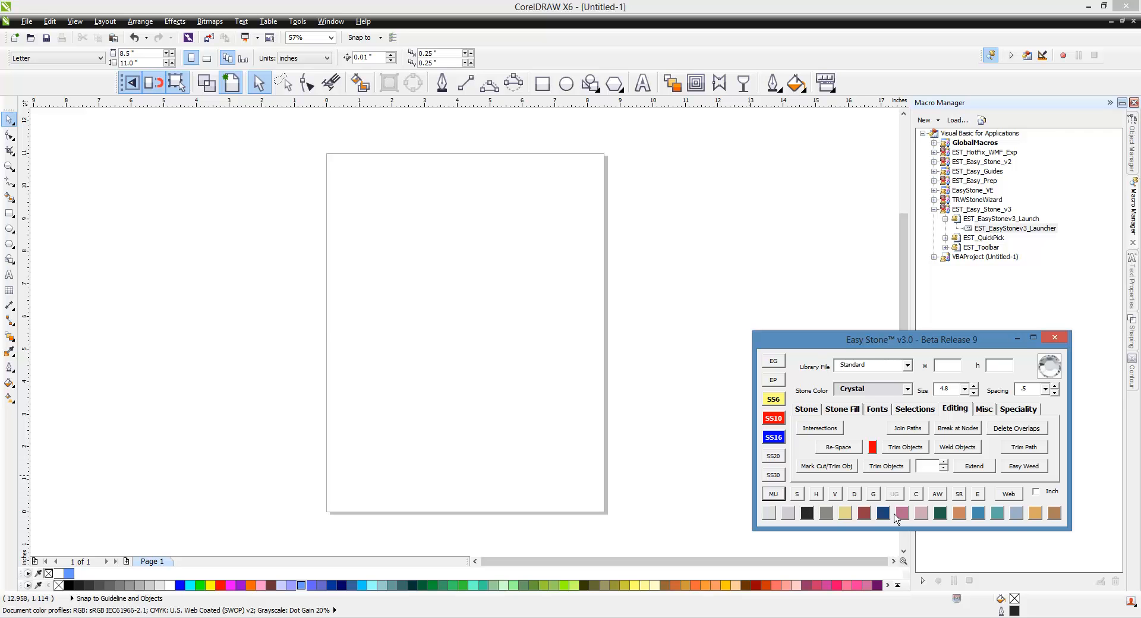
Draw a rectangle about 3.48 by 3.39 inches near the middle of the page
left_click(9, 213)
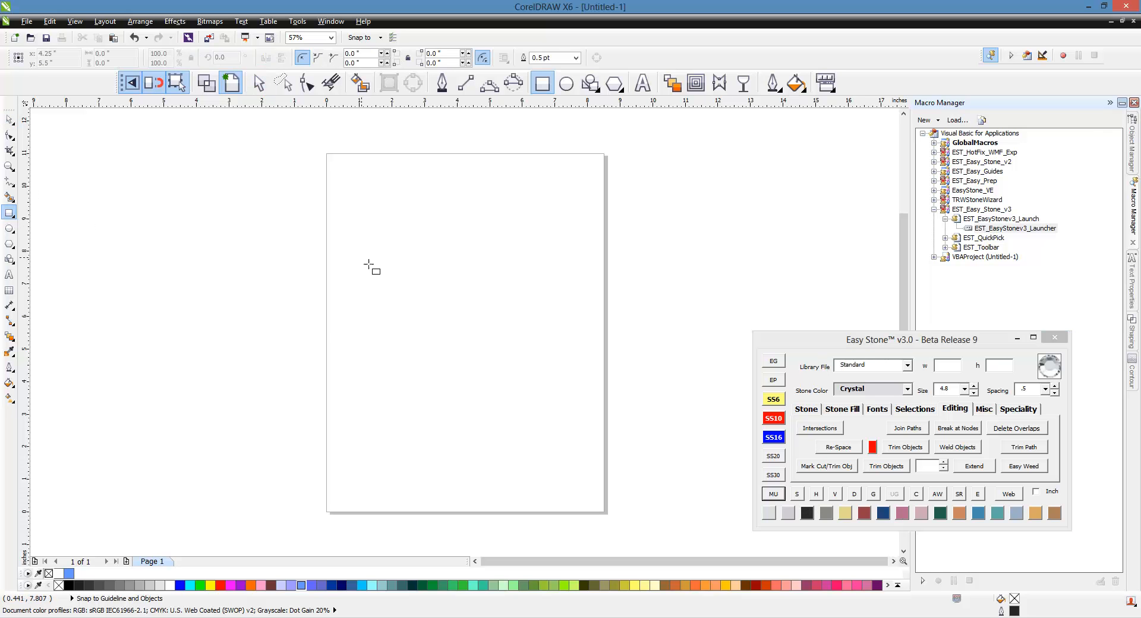
mouse_move(401, 250)
left_mouse_down()
mouse_move(517, 341)
mouse_move(515, 360)
left_mouse_up()
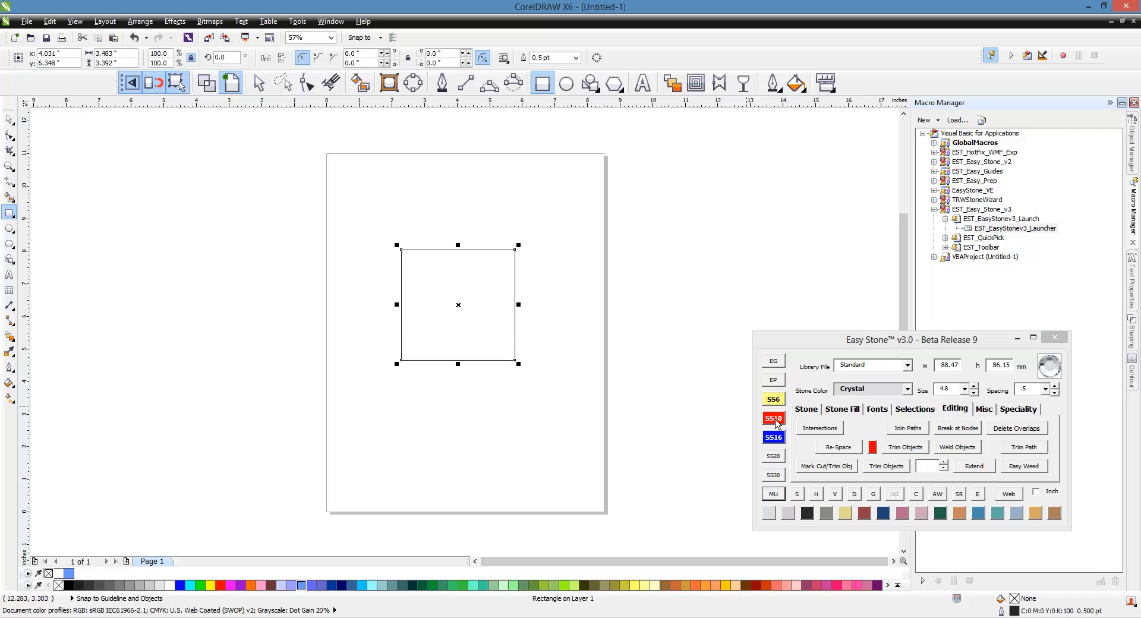
Try the SS10, SS16 and SS30 stone presets and set the stone size to SS16, 4.8 mm
left_click(779, 451)
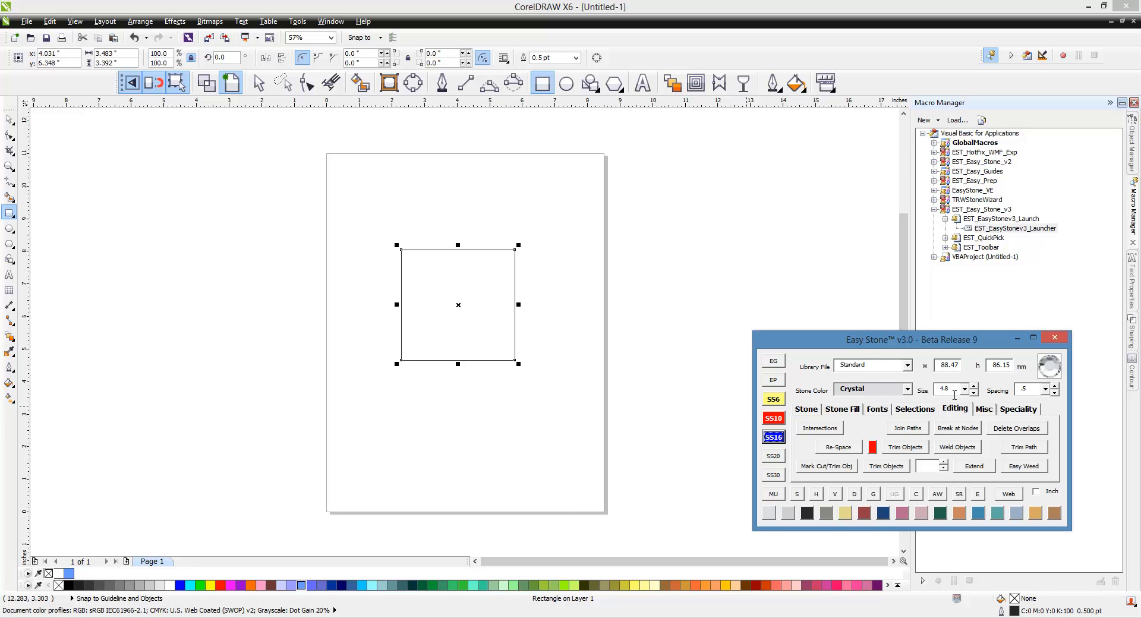
left_click(773, 418)
left_click(775, 437)
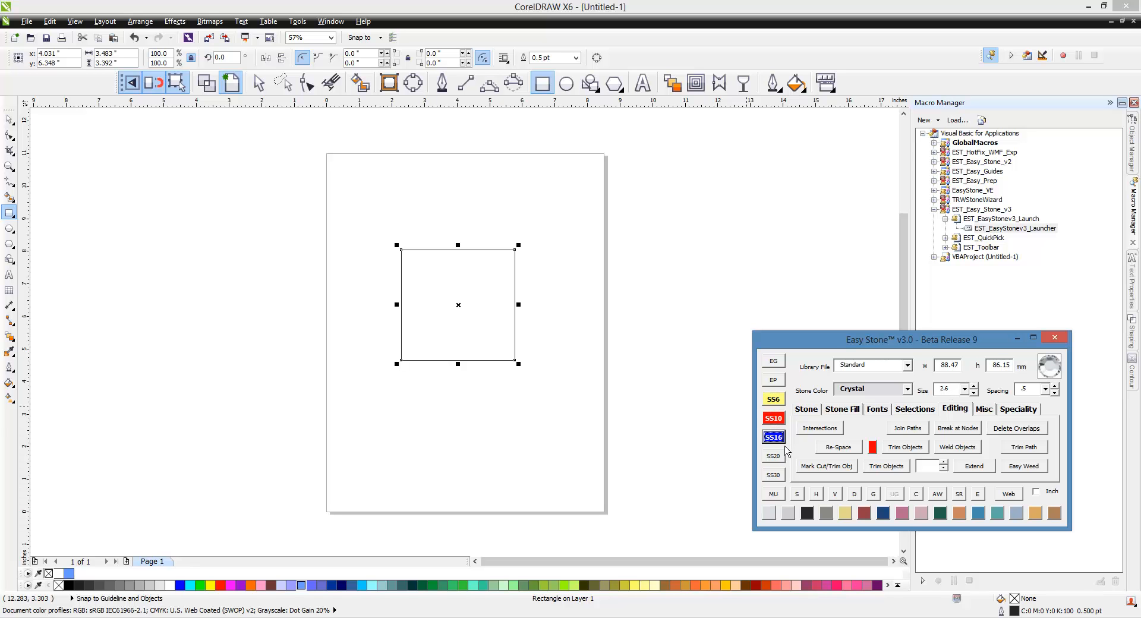
left_click(781, 477)
left_click(779, 438)
left_click(965, 389)
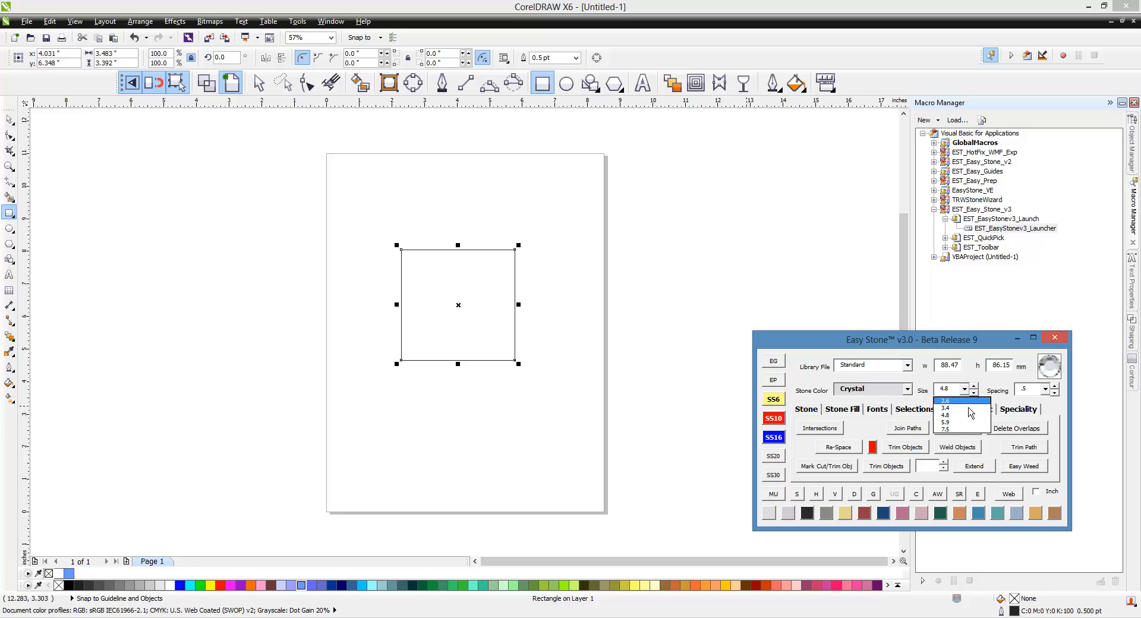
left_click(942, 415)
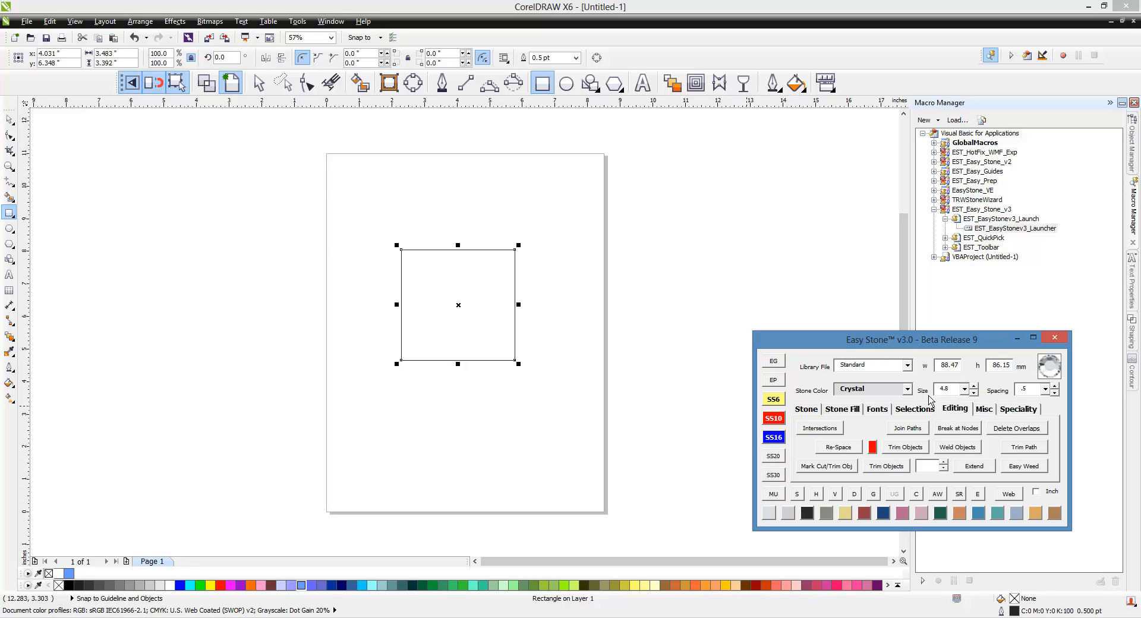
double_click(948, 389)
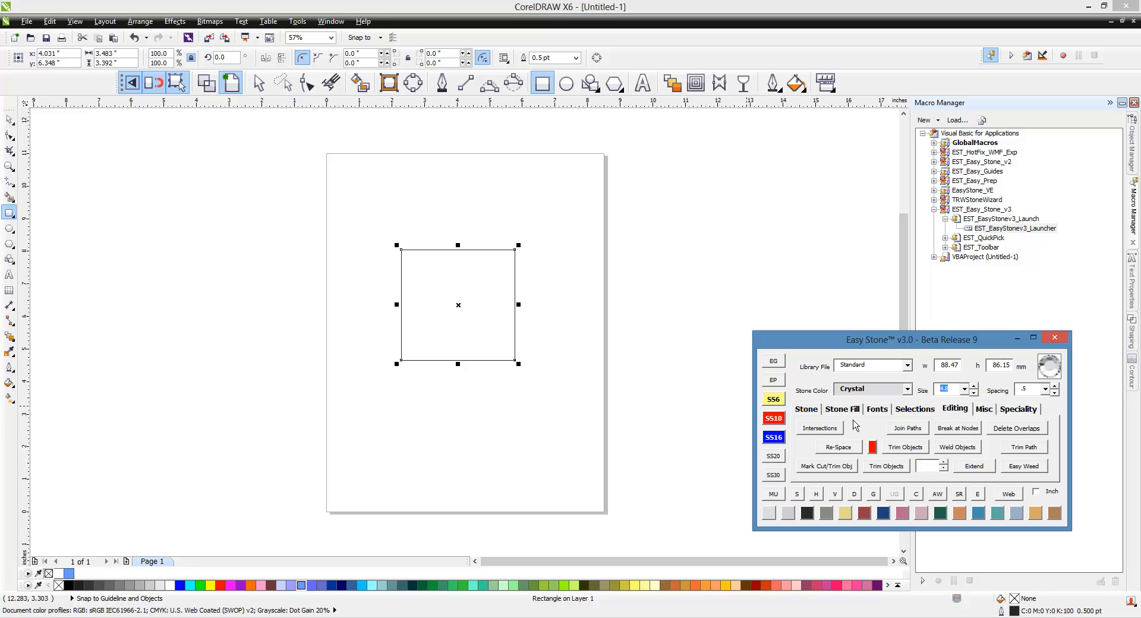
left_click(780, 440)
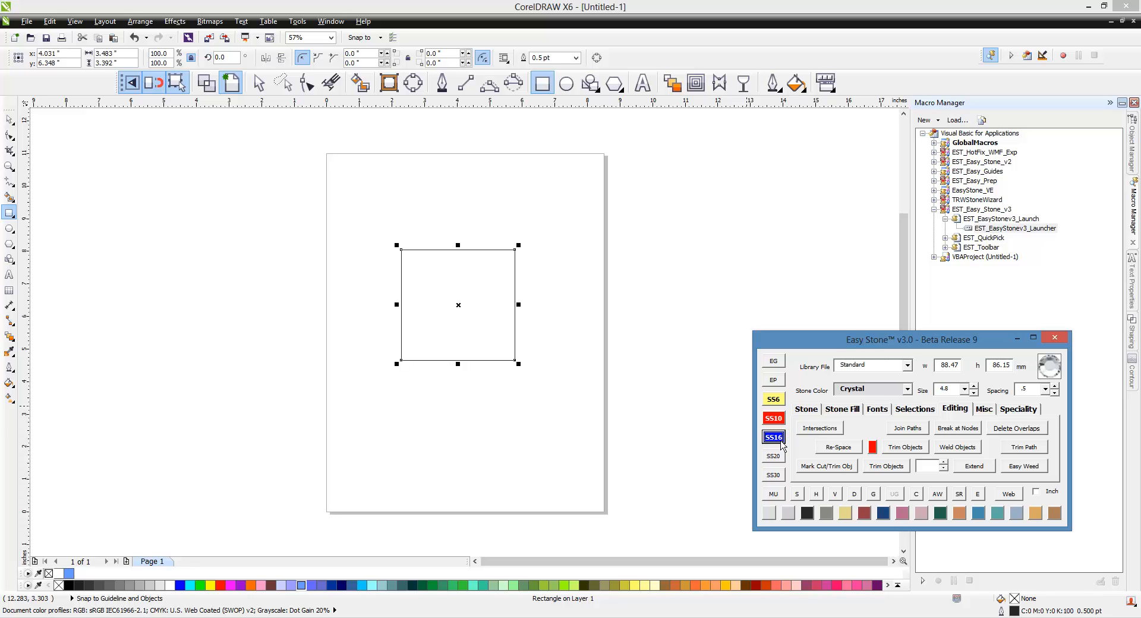
Add Crystal stones of size 4.8 mm with 0.5 spacing along the rectangle's outline
left_click(808, 410)
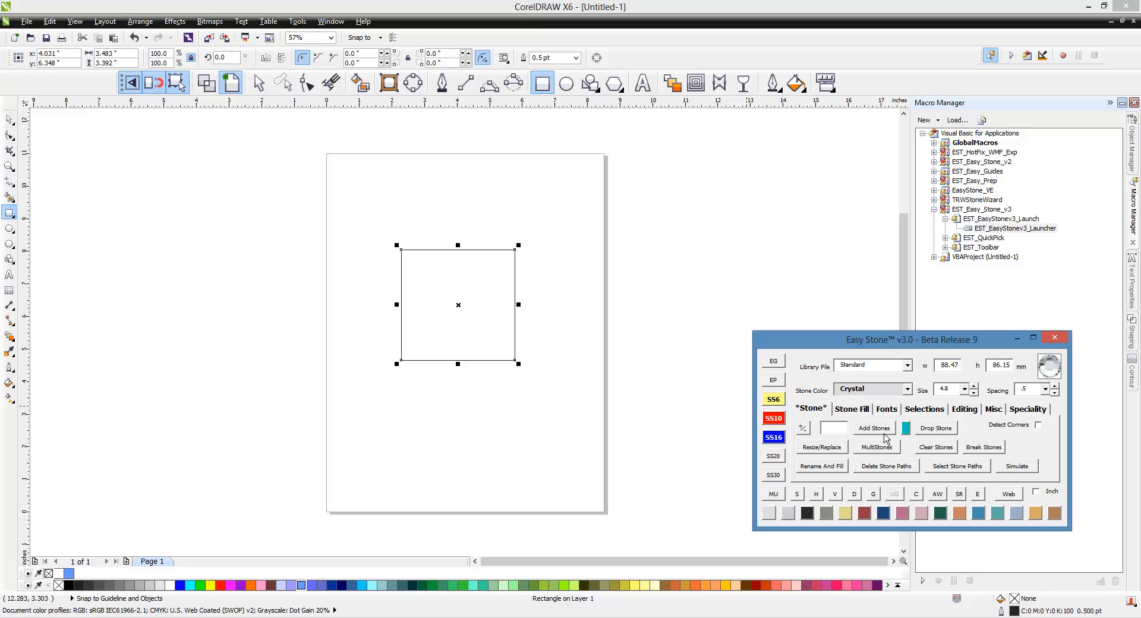
left_click(883, 431)
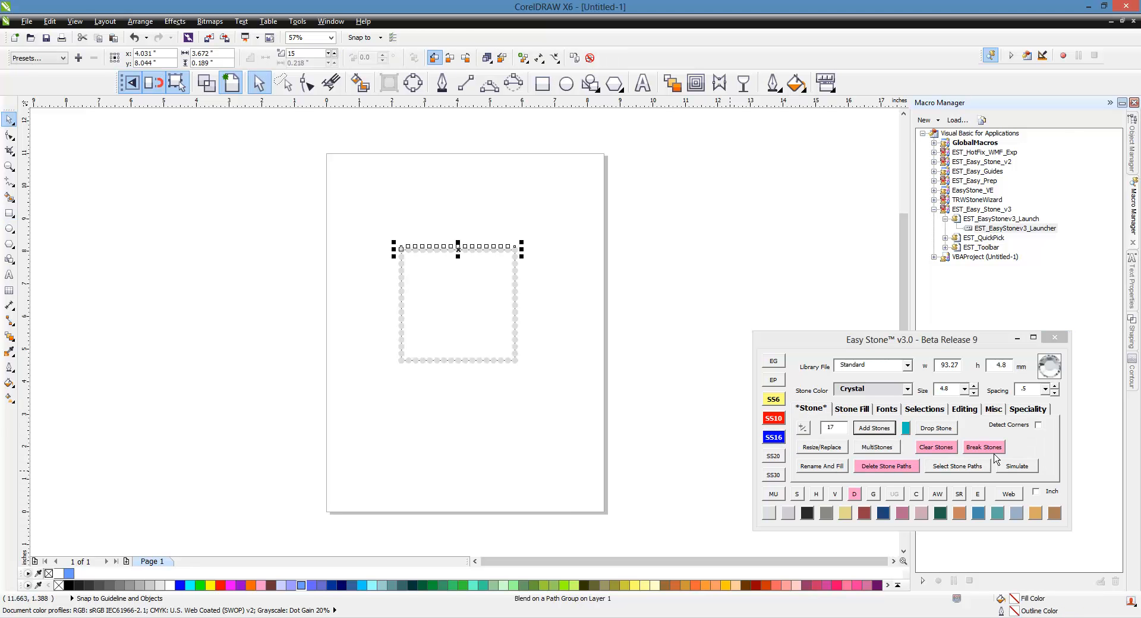
Move the square's right and left stone rows outward, and undo both moves
left_click(569, 353)
left_click_drag(558, 236, 349, 402)
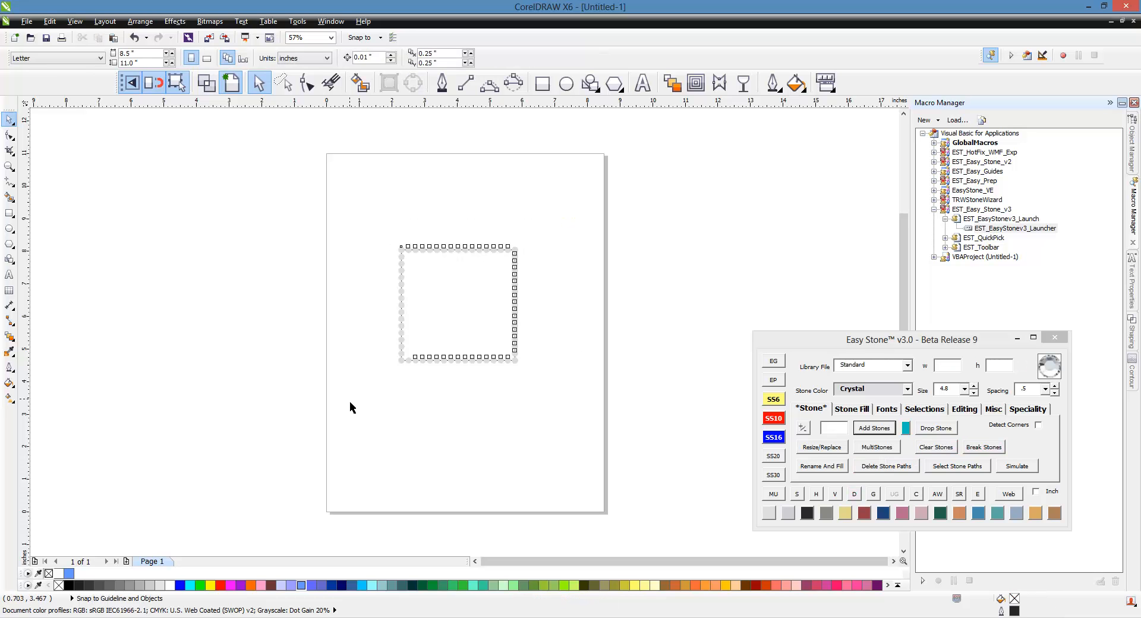
left_click(528, 376)
left_click_drag(515, 324, 575, 324)
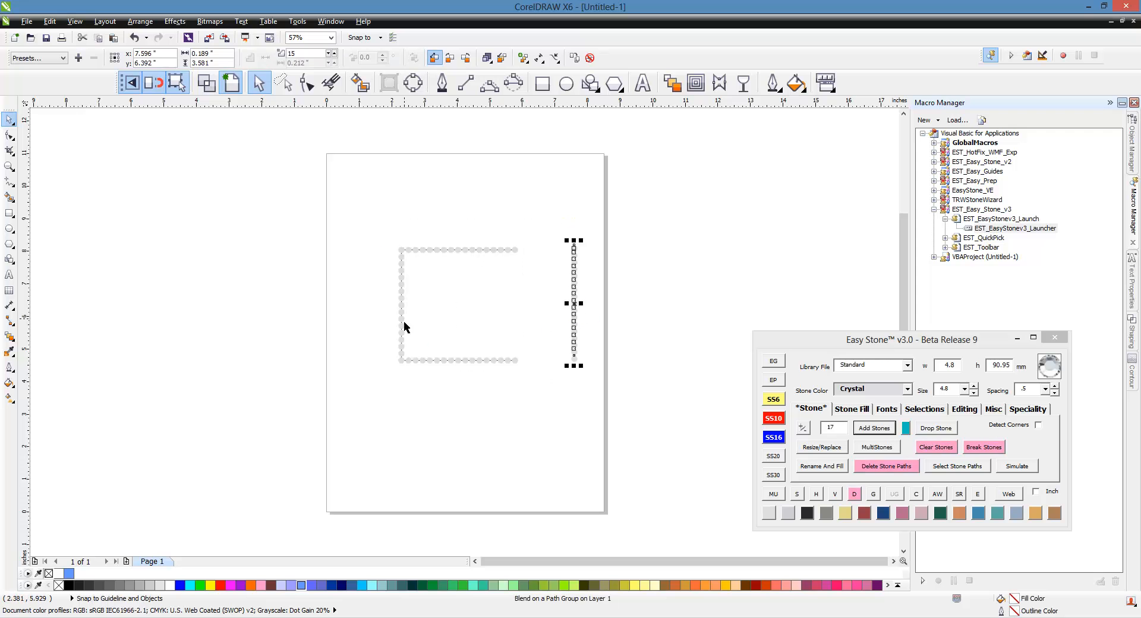
left_click_drag(402, 324, 345, 325)
left_click(464, 401)
key("ctrl+z")
key("ctrl+z")
left_click(547, 263)
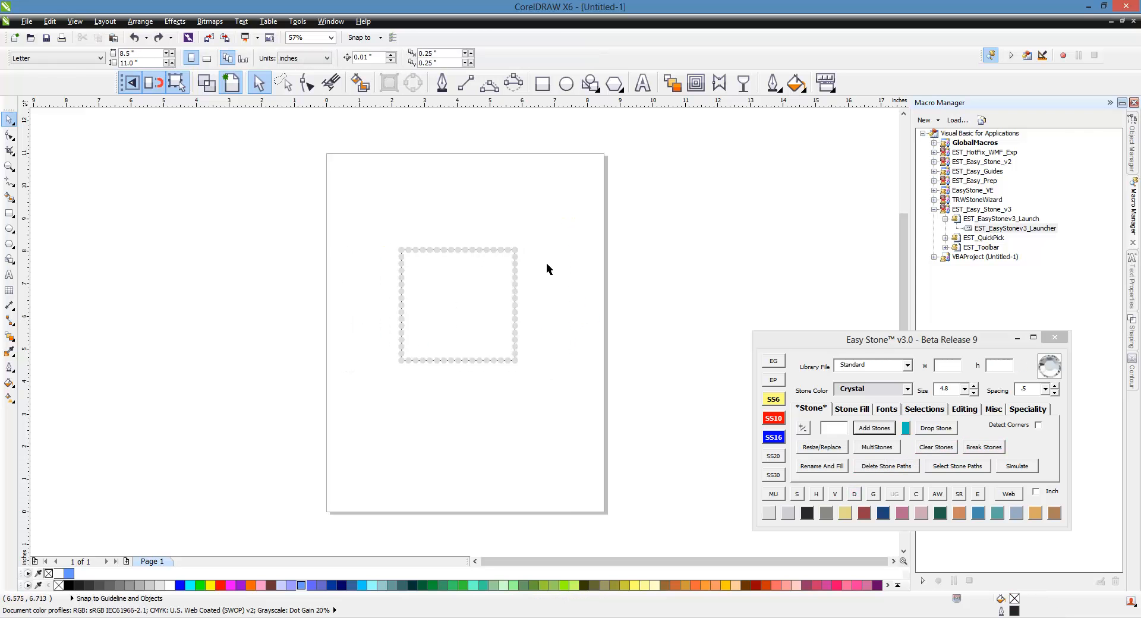
Select the whole stone square and delete its stone paths, keeping only the stones
left_click_drag(556, 236, 338, 407)
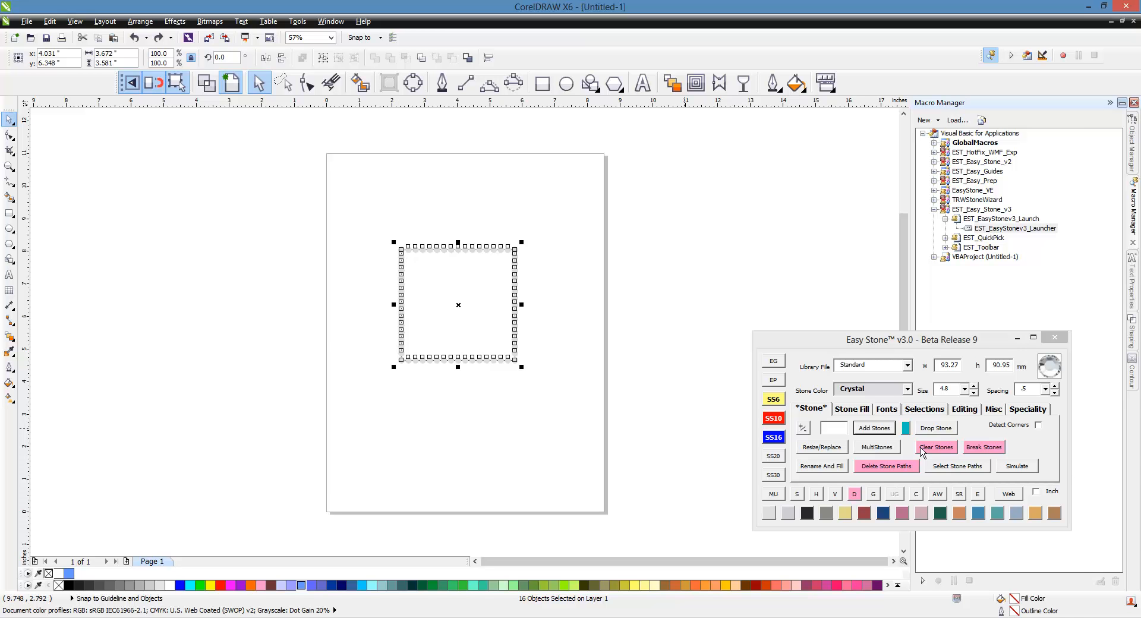
left_click(593, 384)
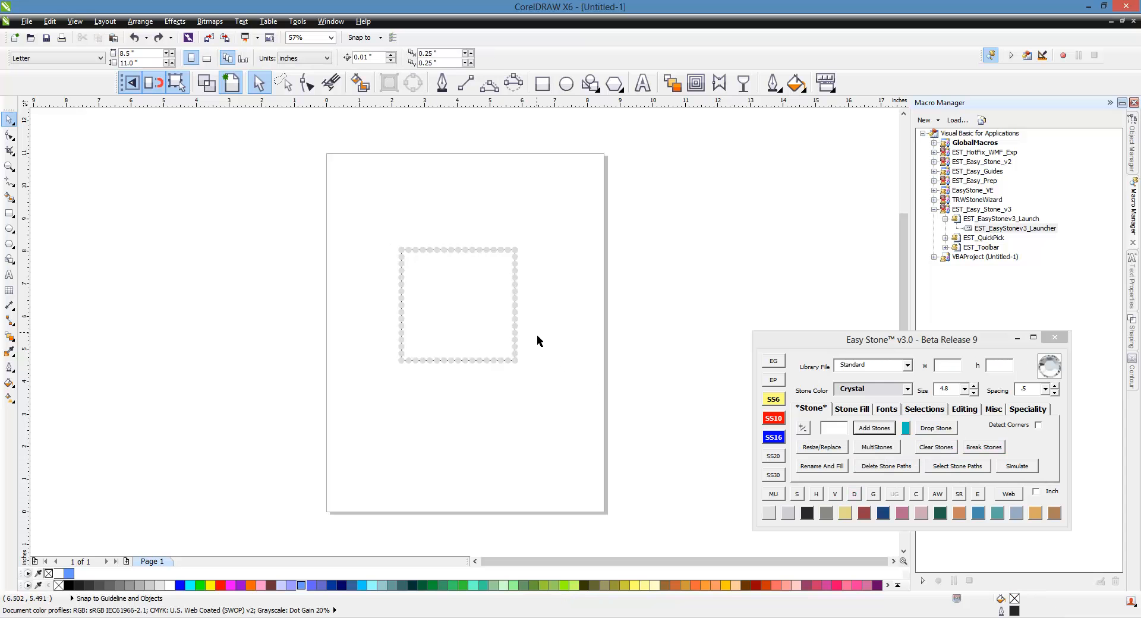
left_click_drag(544, 220, 352, 413)
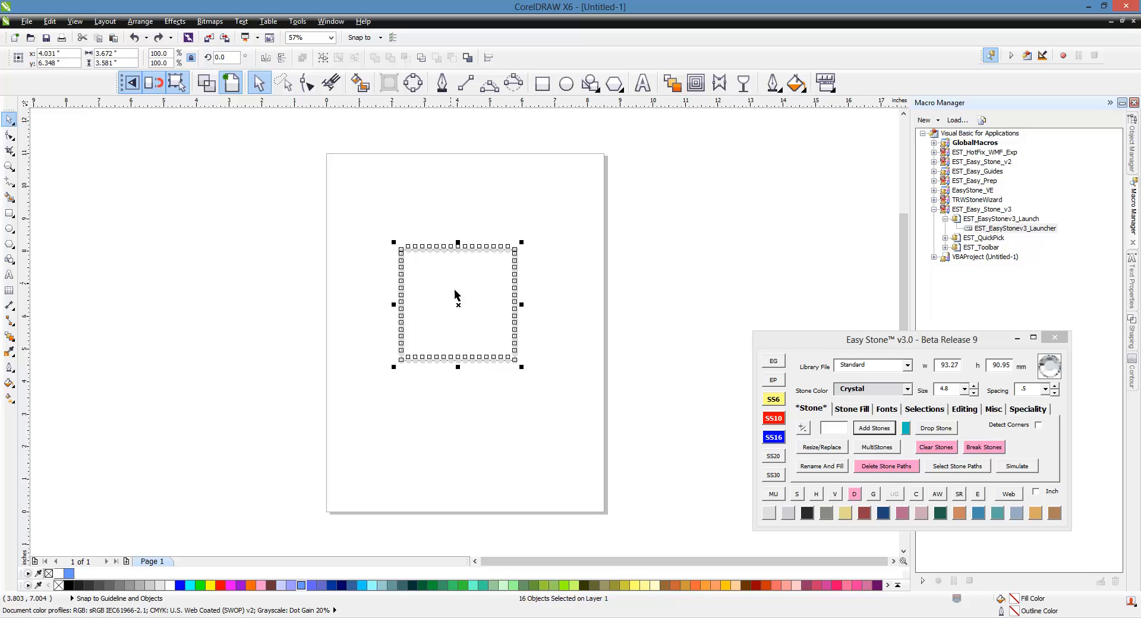
left_click(911, 468)
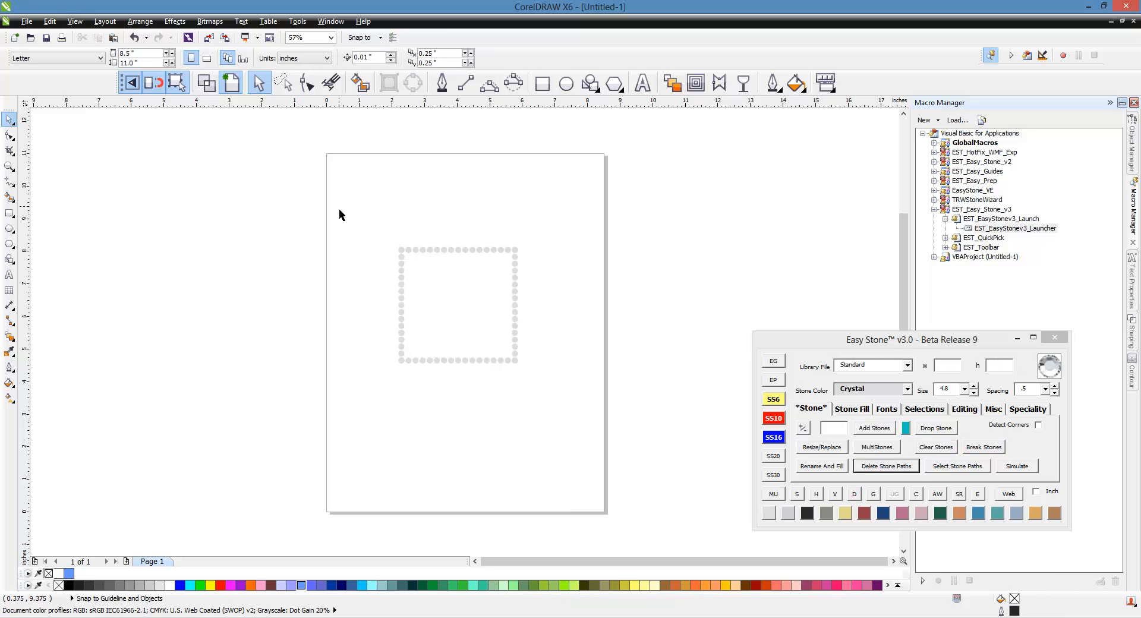
Select all the stones in the square and add a weedbox around them with a weed margin of 25
left_click_drag(339, 208, 574, 407)
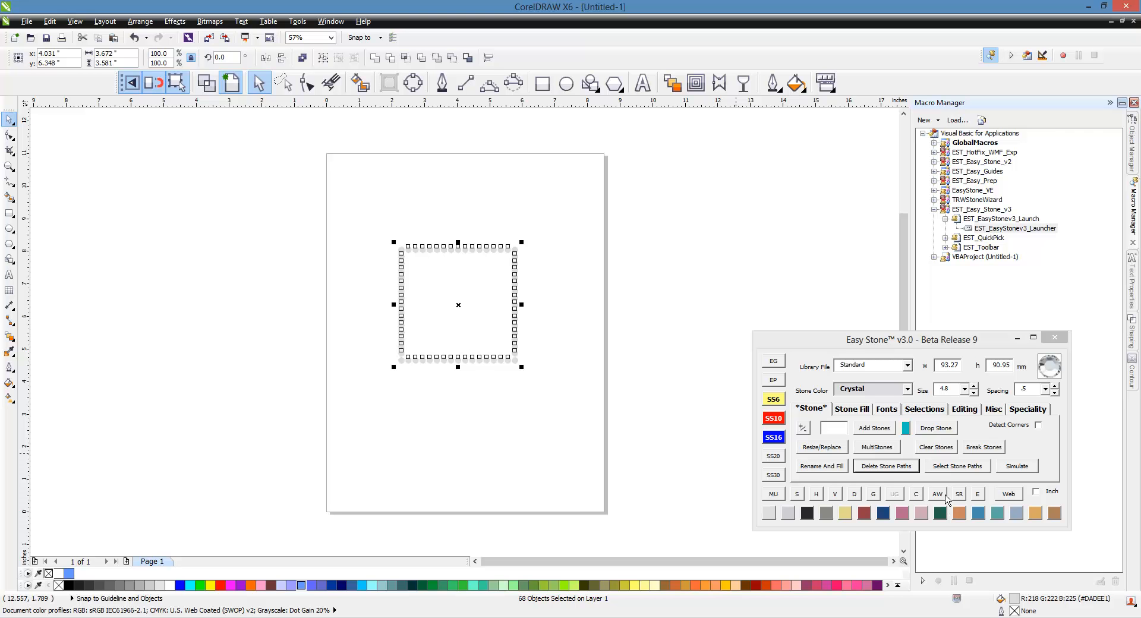
left_click(999, 411)
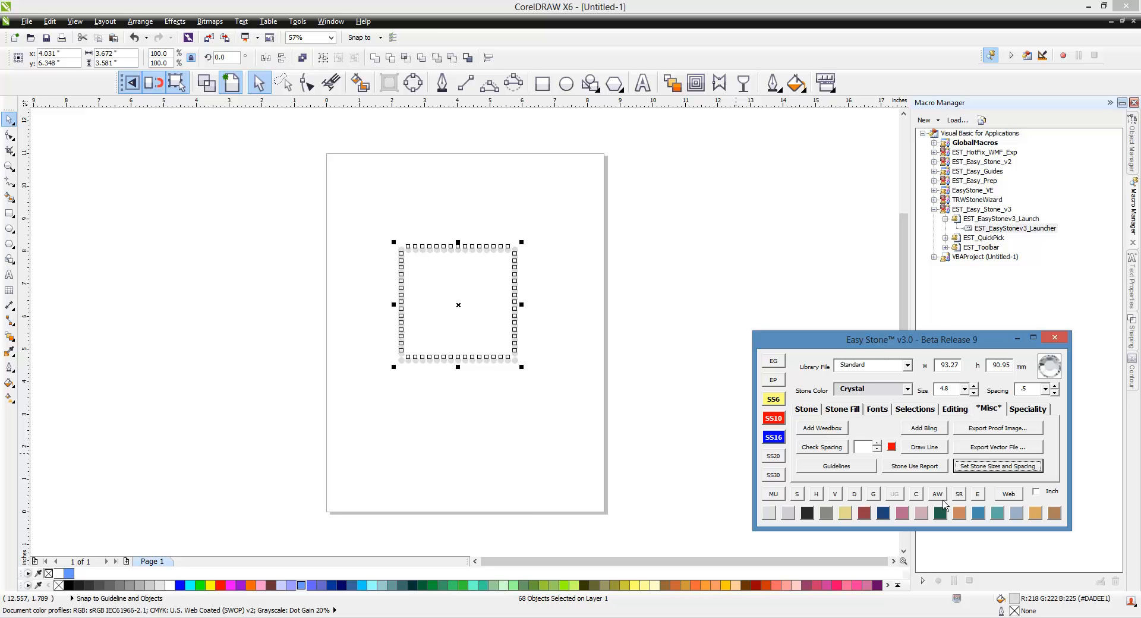
left_click(1031, 410)
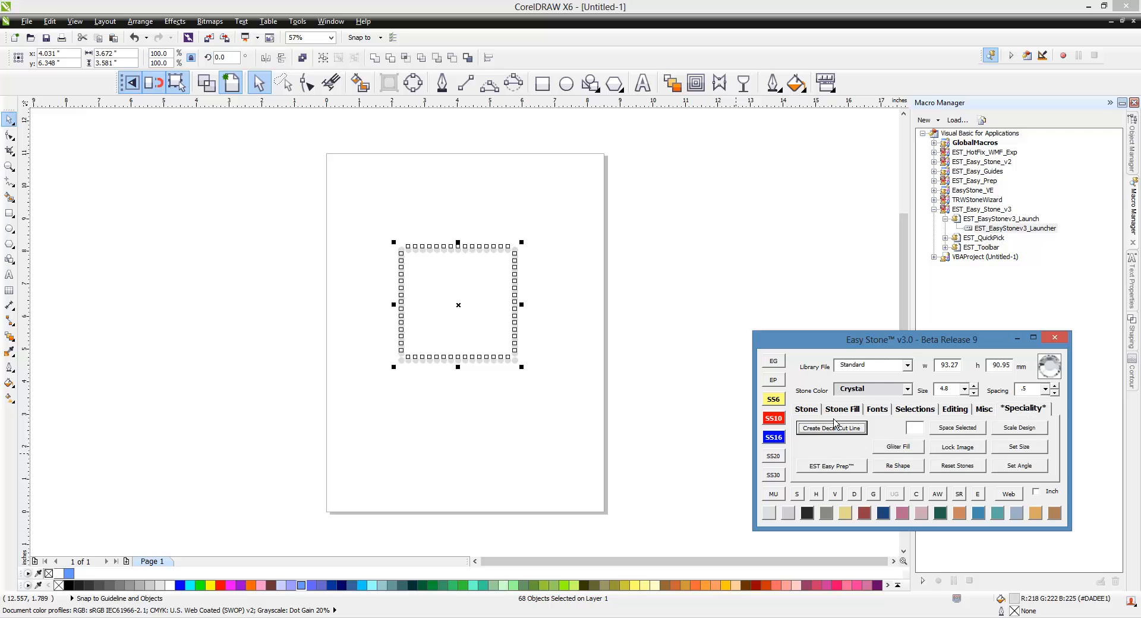
left_click(809, 410)
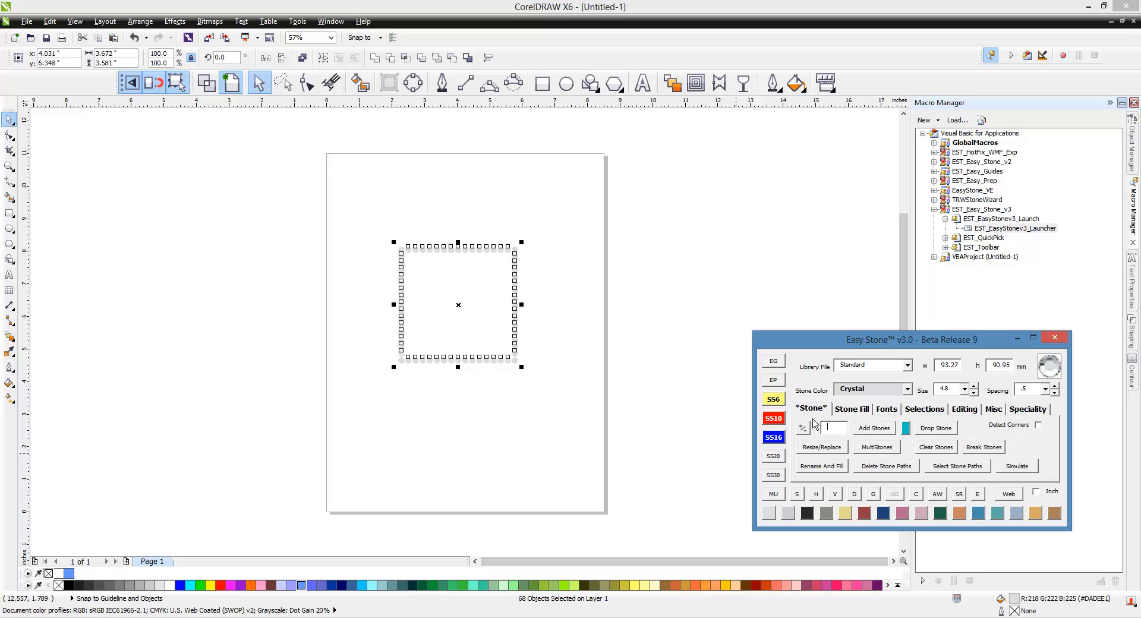
left_click(939, 497)
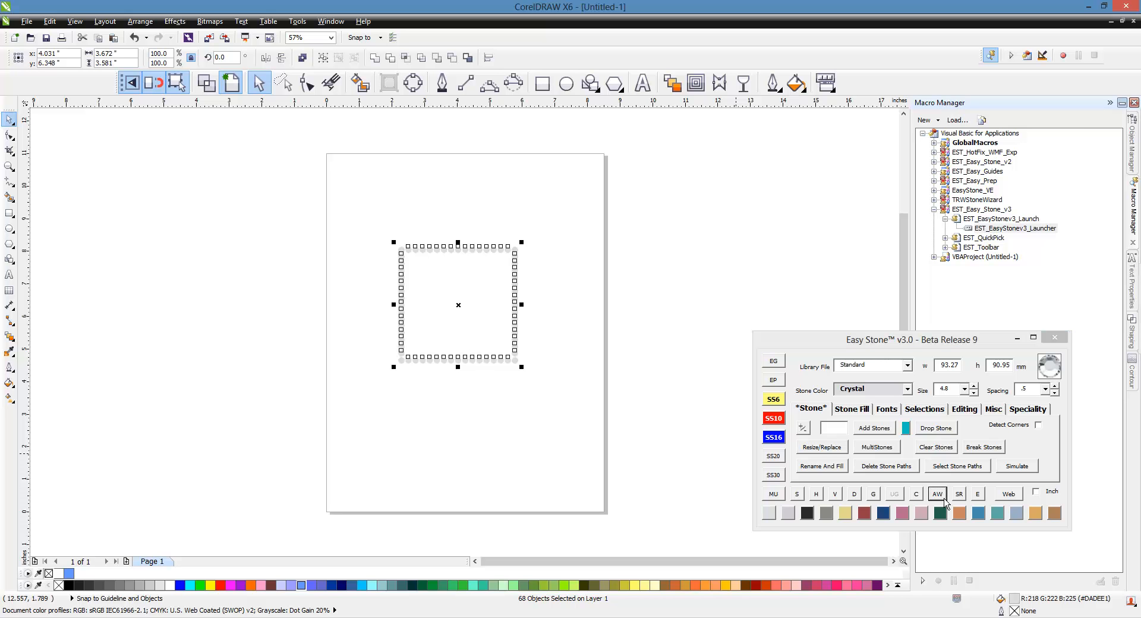
left_click_drag(688, 230, 681, 237)
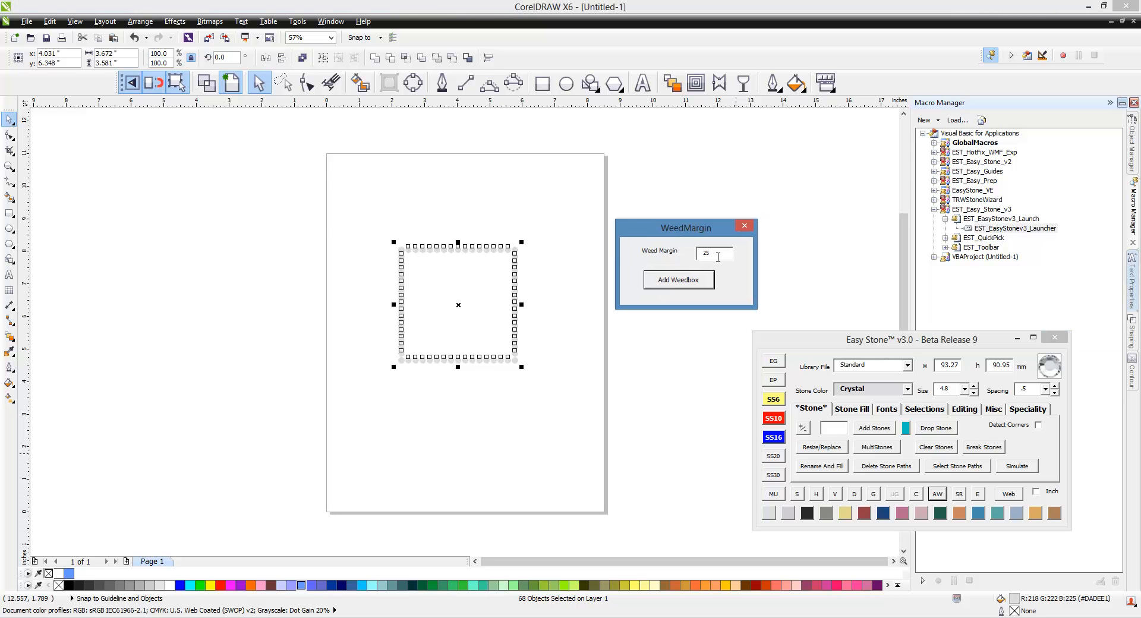
left_click(744, 226)
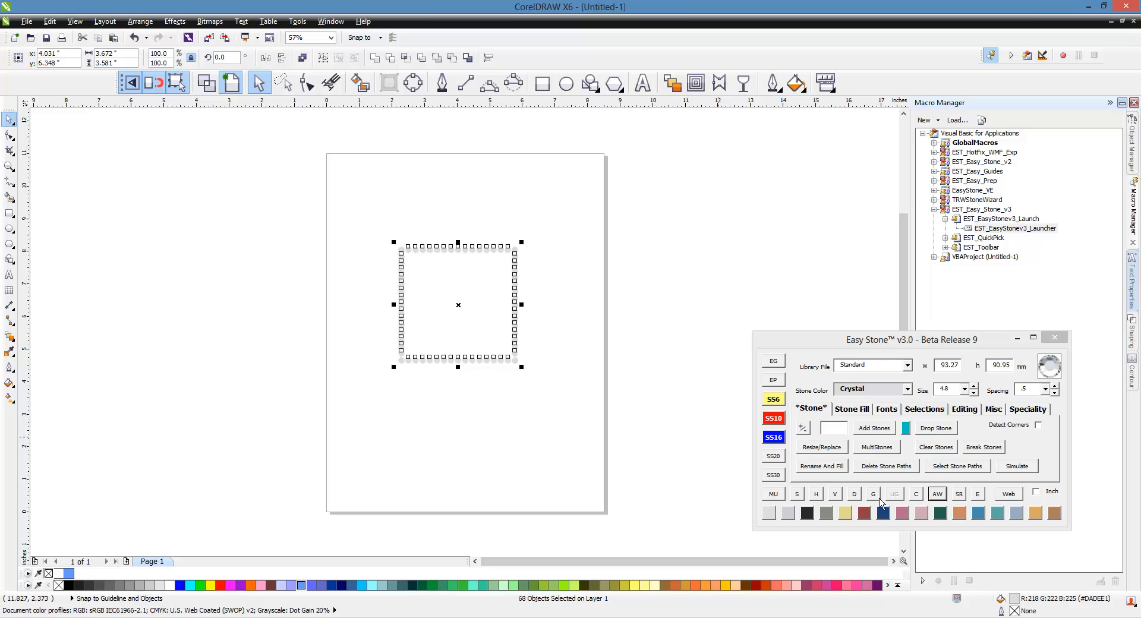
left_click(940, 502)
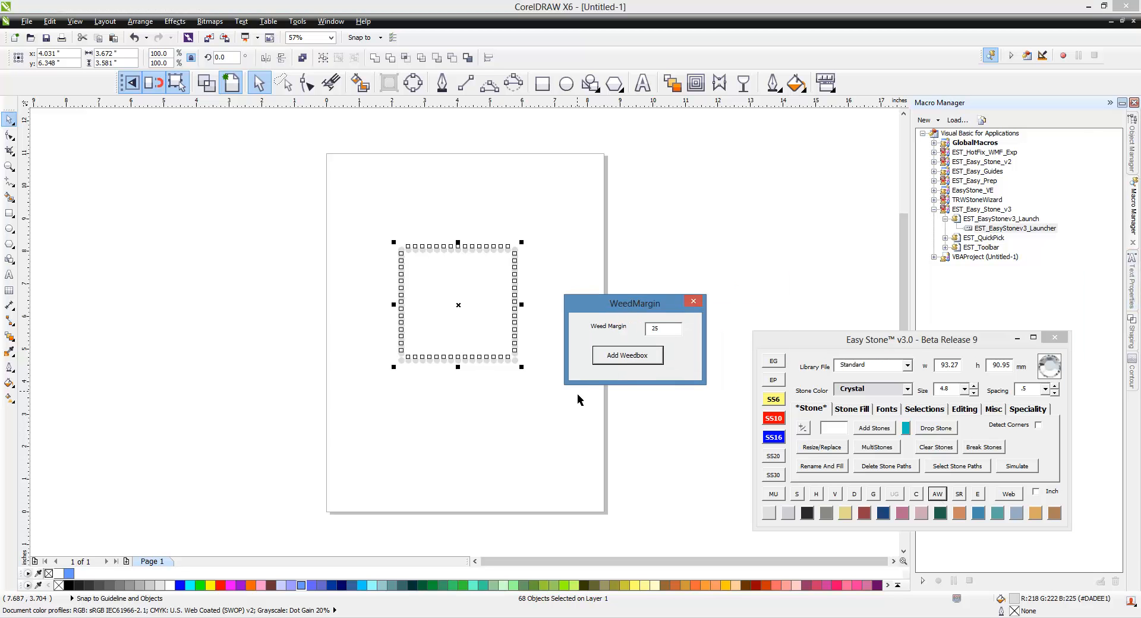
left_click(693, 301)
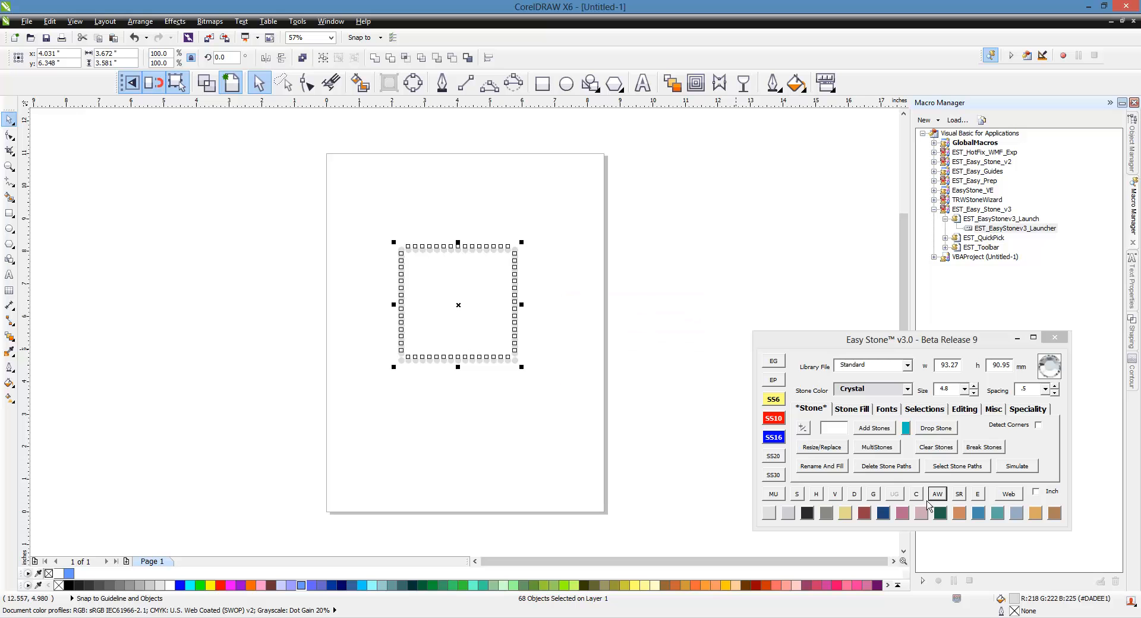
left_click(681, 341)
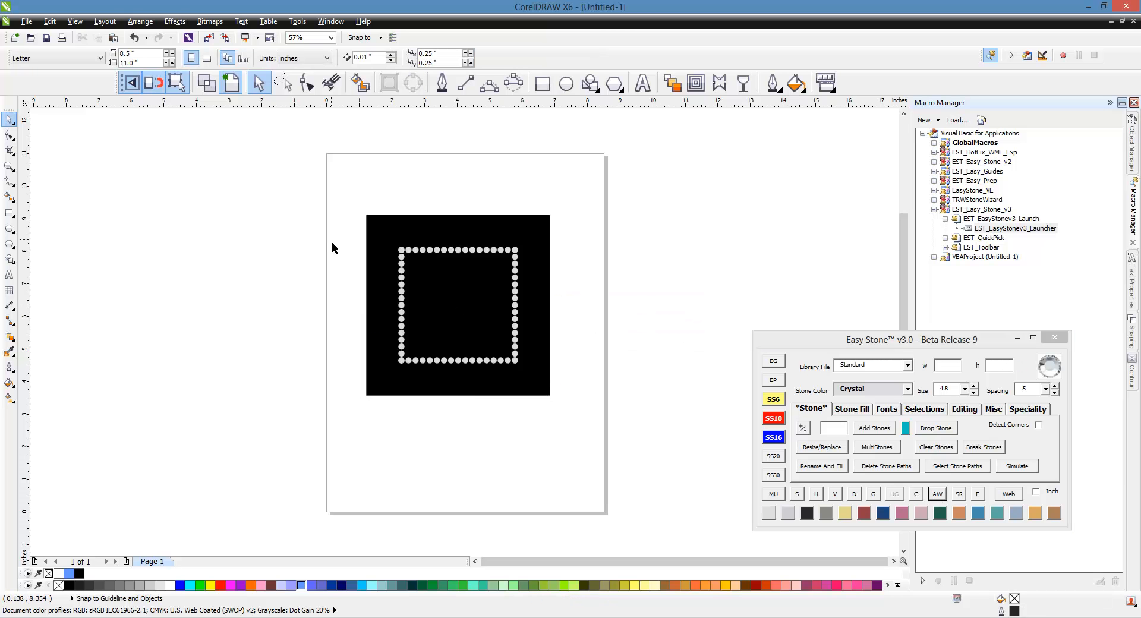
Select the stones inside the weedbox and place a copy of them beside the page, at the same height
left_click_drag(333, 248, 590, 398)
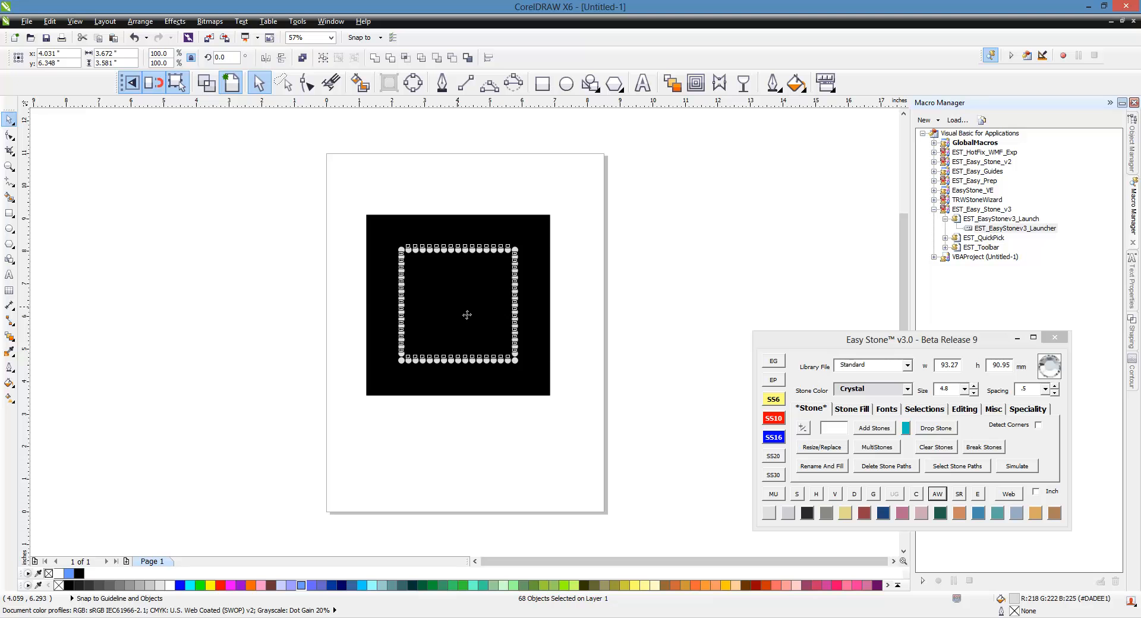
left_click_drag(464, 316, 717, 313)
scroll(547, 301, "down", 2)
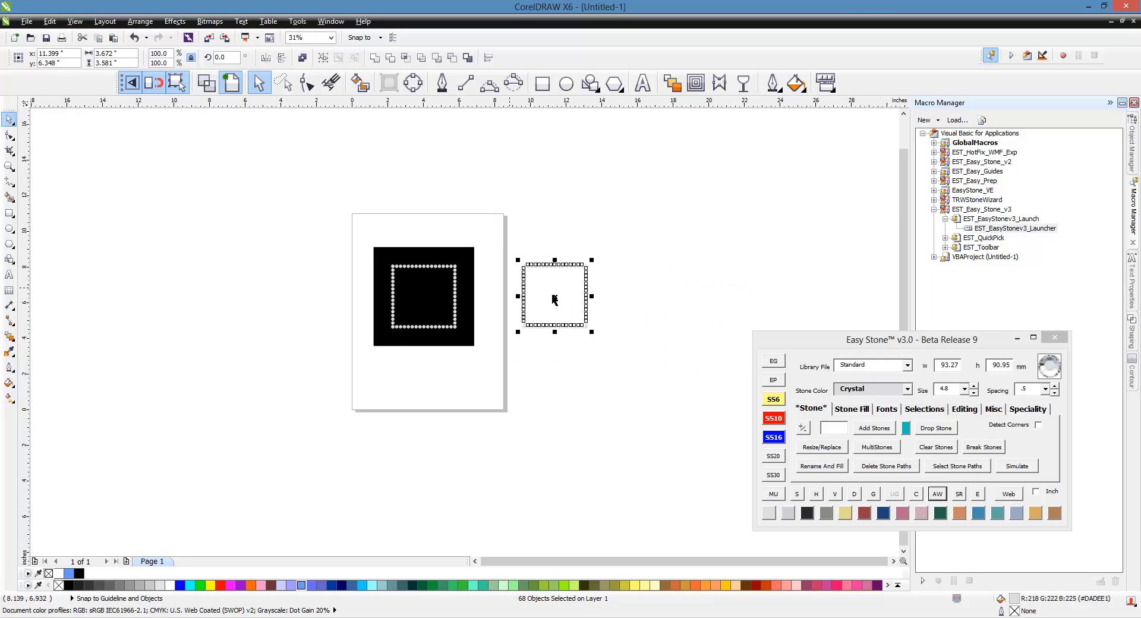
Add a weedbox with a narrower margin, about 118 by 116 mm overall, around the copied stones
scroll(547, 301, "up", 2)
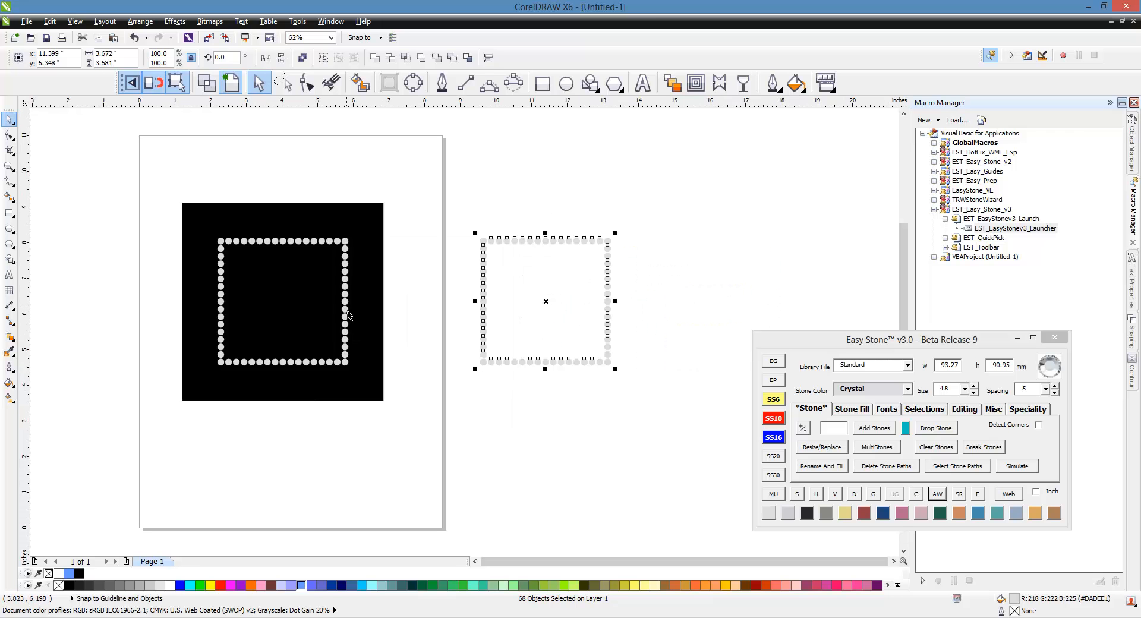
left_click(943, 502)
left_click(471, 388)
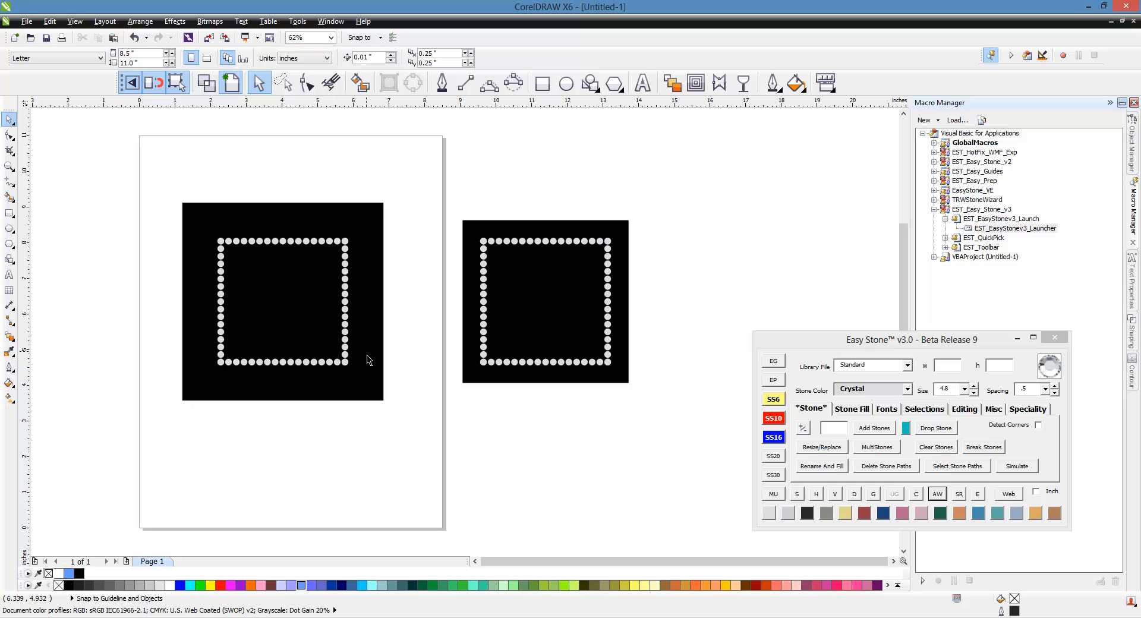
left_click(937, 493)
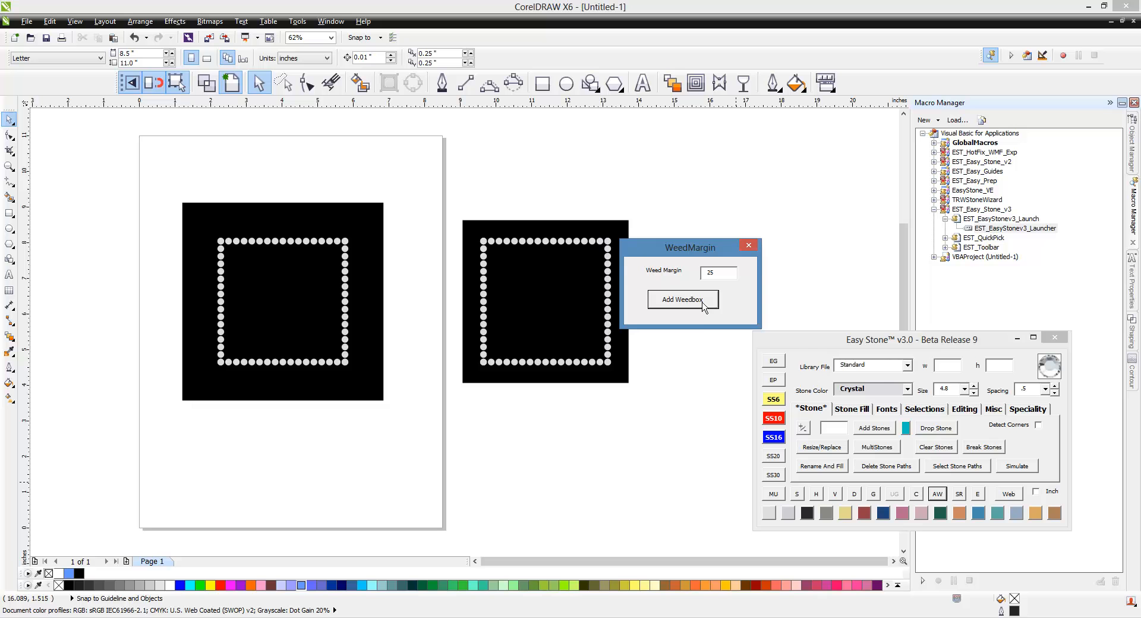
left_click(688, 313)
left_click(999, 410)
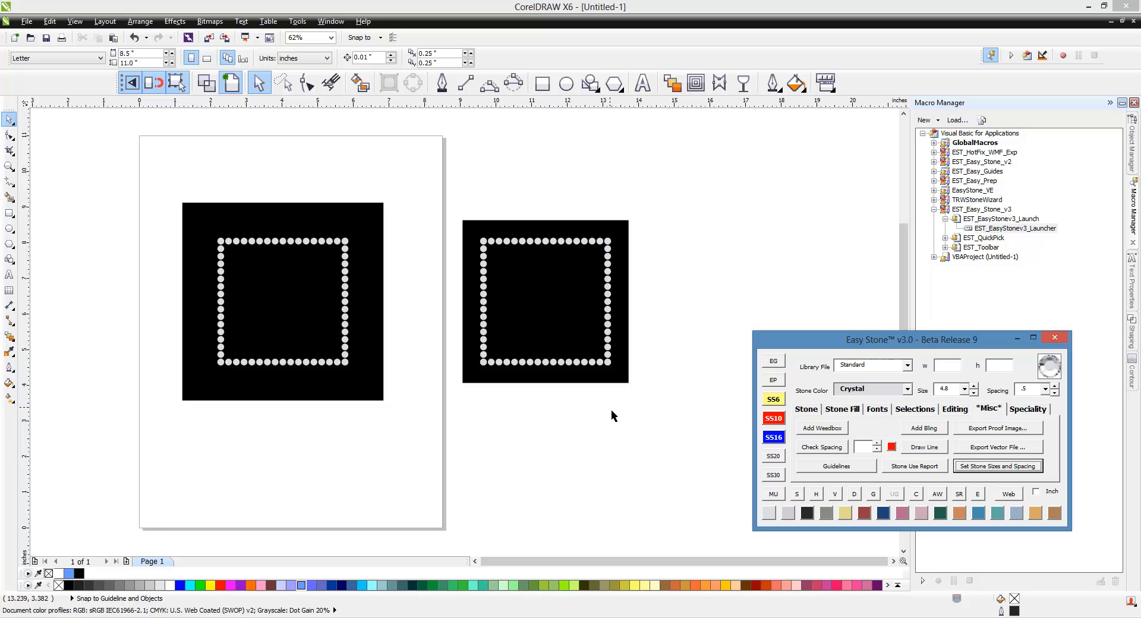
Delete the copied stones beside the page together with their smaller weedbox
left_click_drag(693, 184, 451, 388)
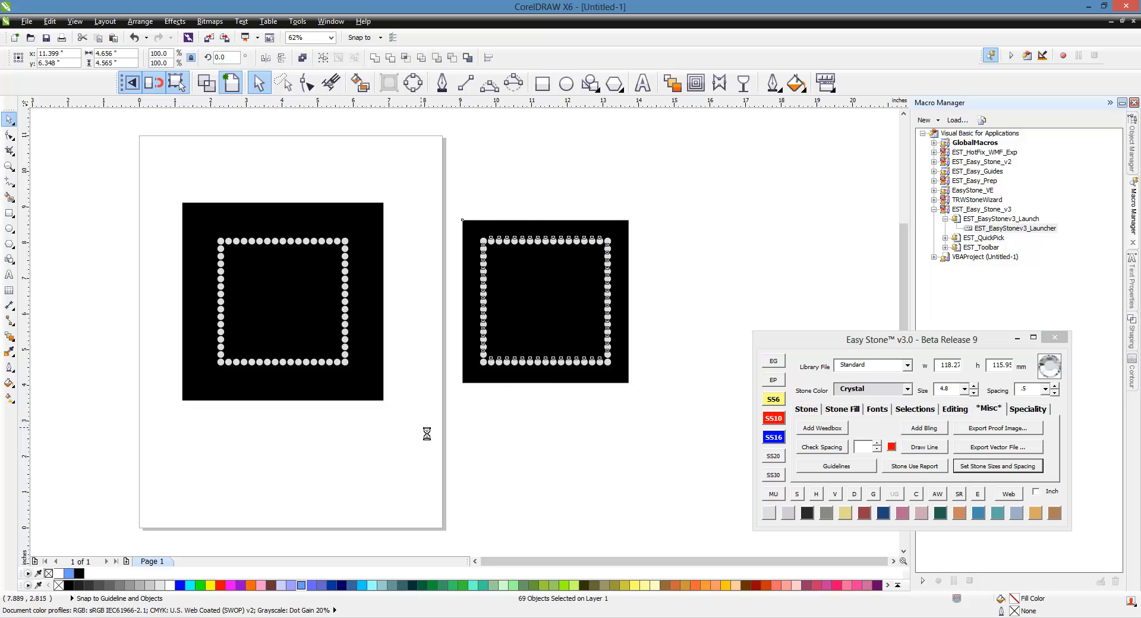
key("Delete")
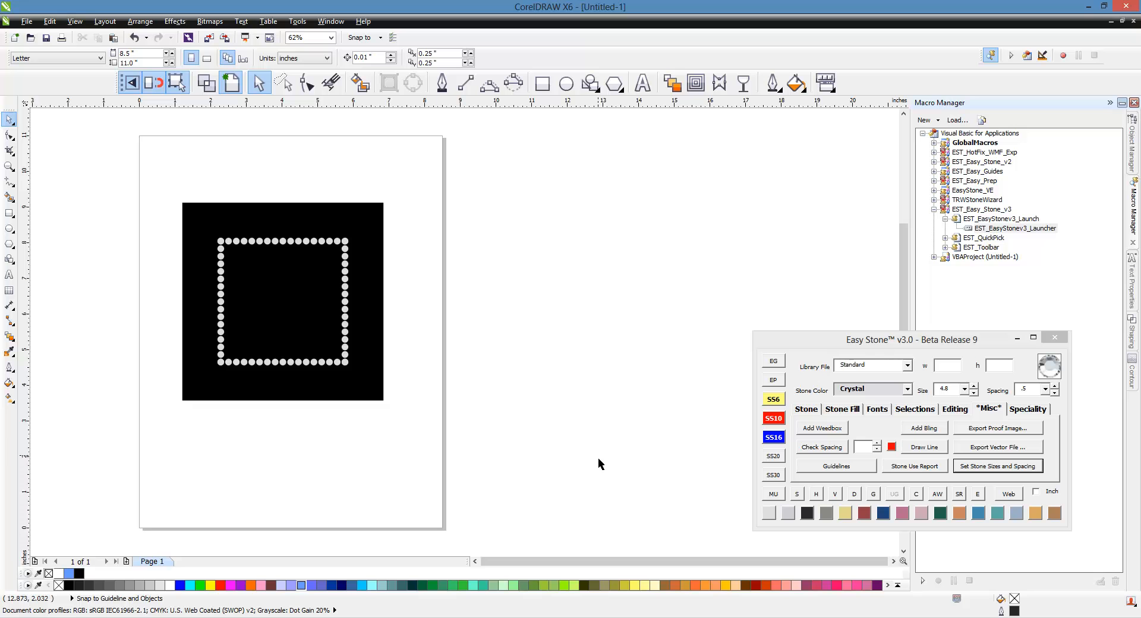
scroll(618, 362, "down", 1)
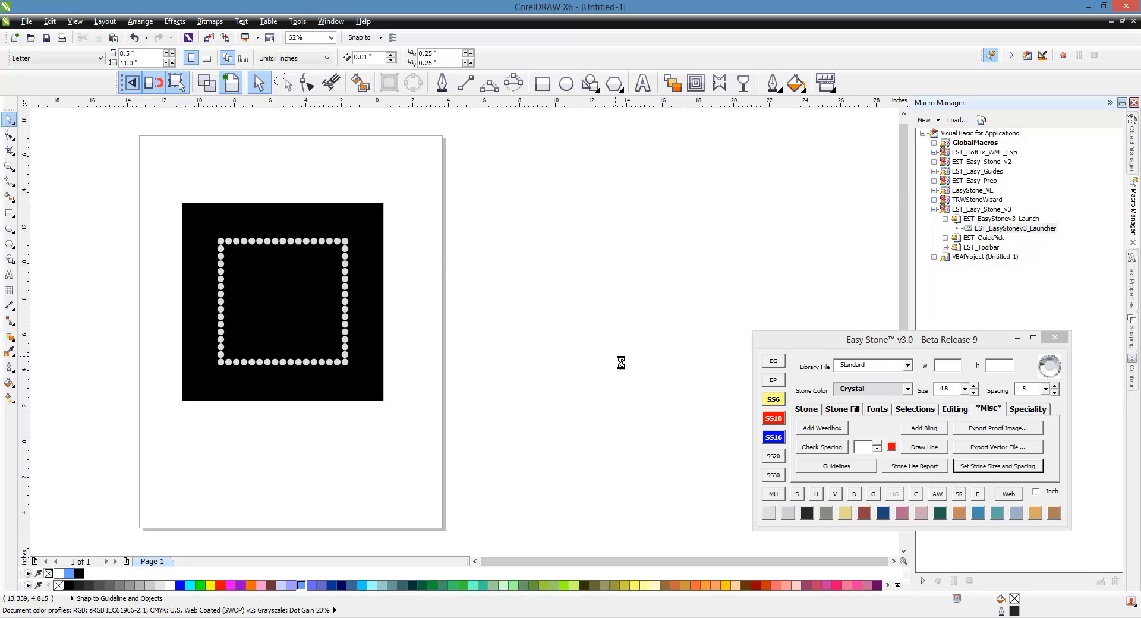
scroll(449, 326, "up", 1)
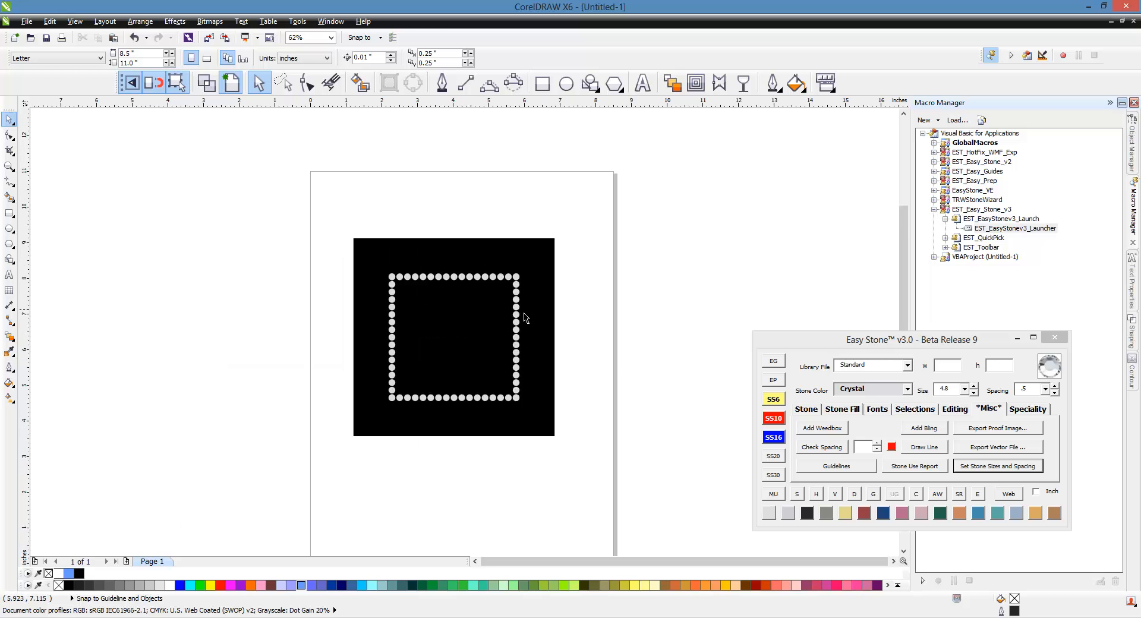
scroll(559, 305, "up", 1)
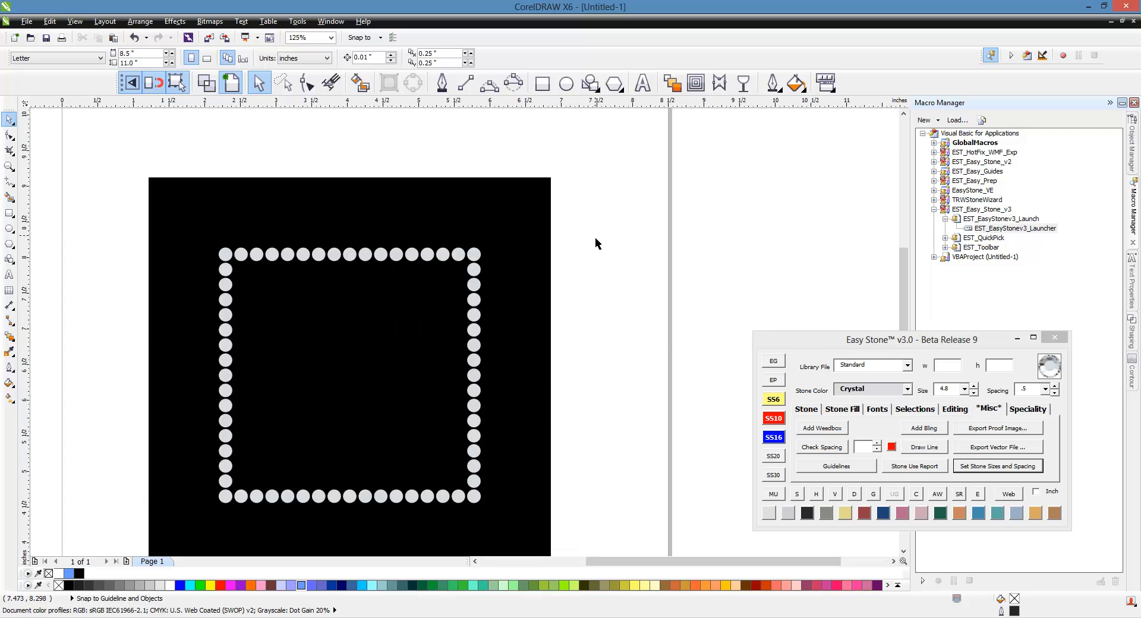
scroll(592, 241, "down", 1)
left_click_drag(612, 225, 369, 393)
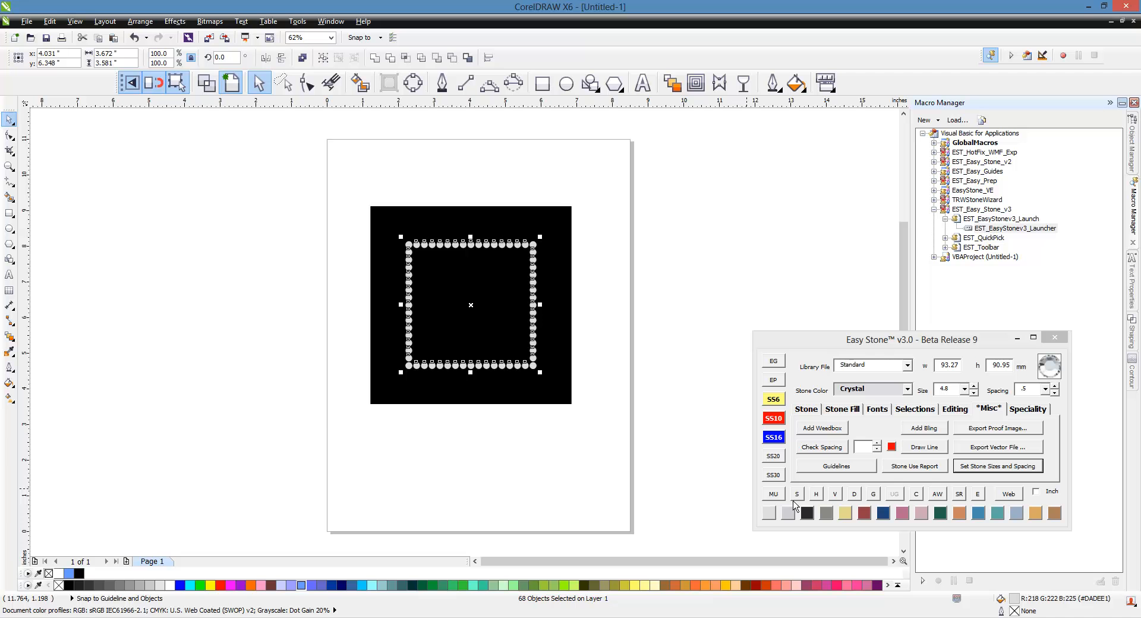
left_click(697, 476)
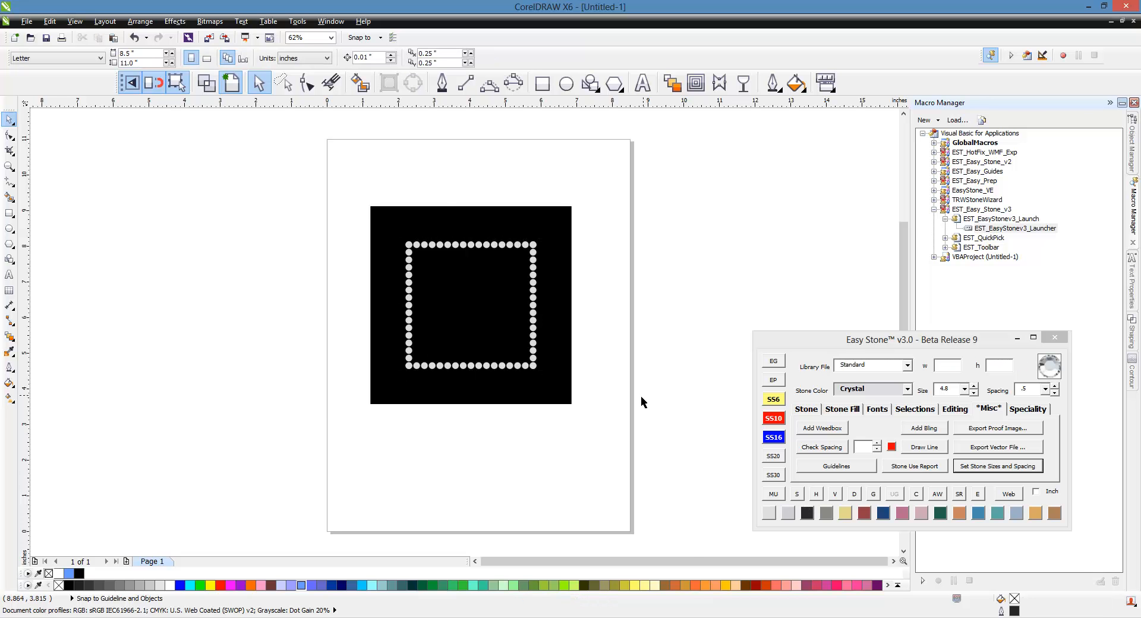
Select the whole right-hand column of stones from its two corner stones with Easy Stone's in-between selection and recolour it lime green
scroll(566, 298, "up", 2)
left_click(502, 196)
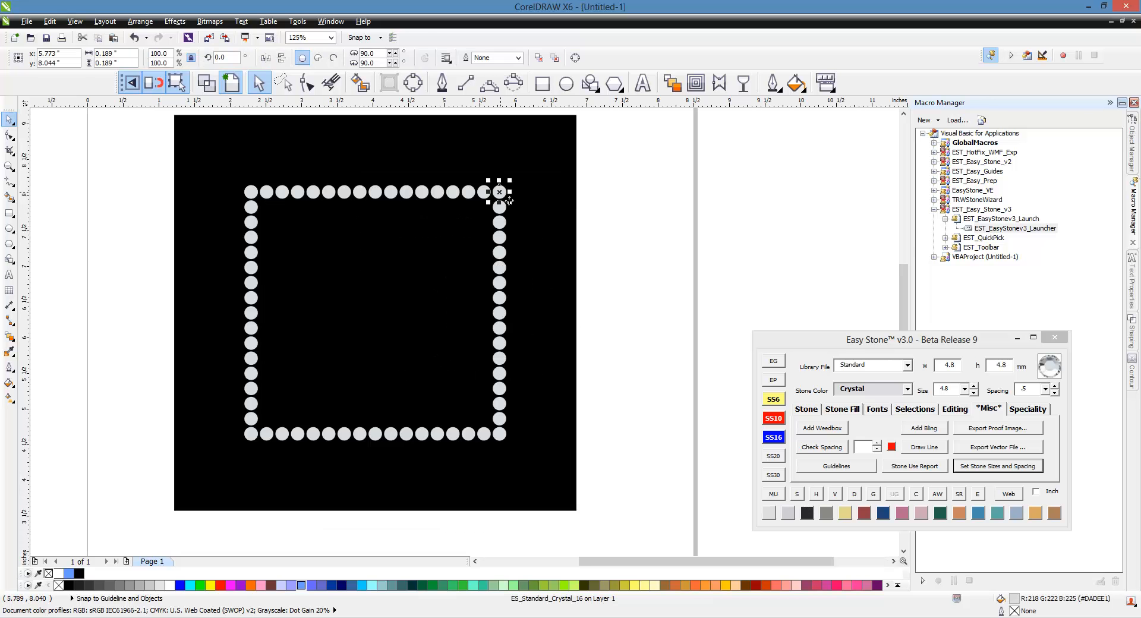
left_click(499, 439, "shift")
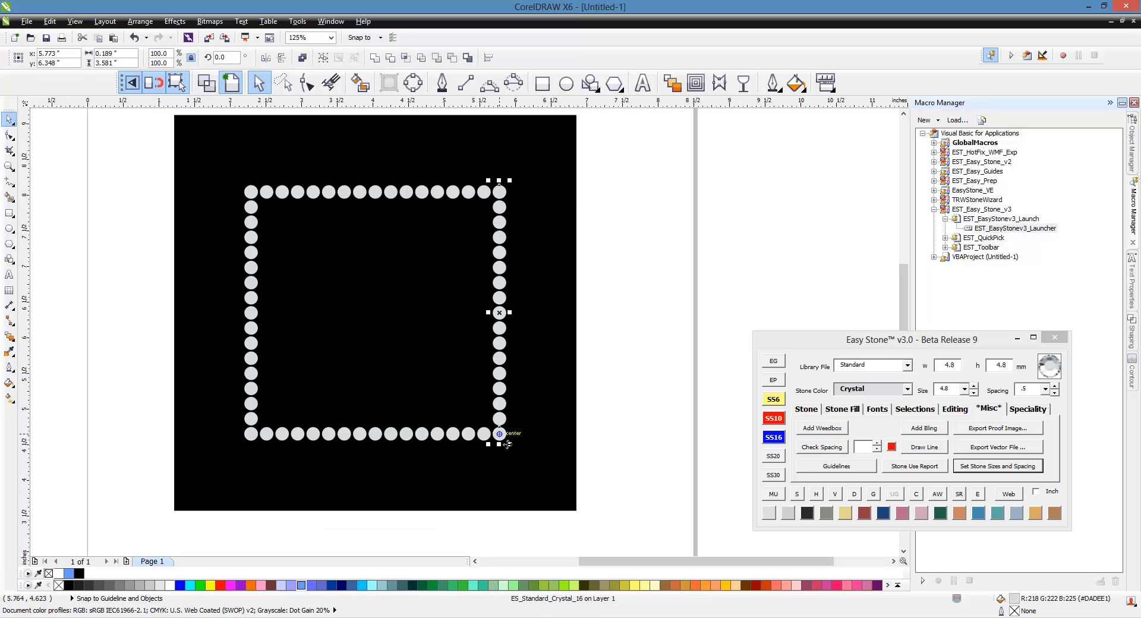
left_click(802, 499)
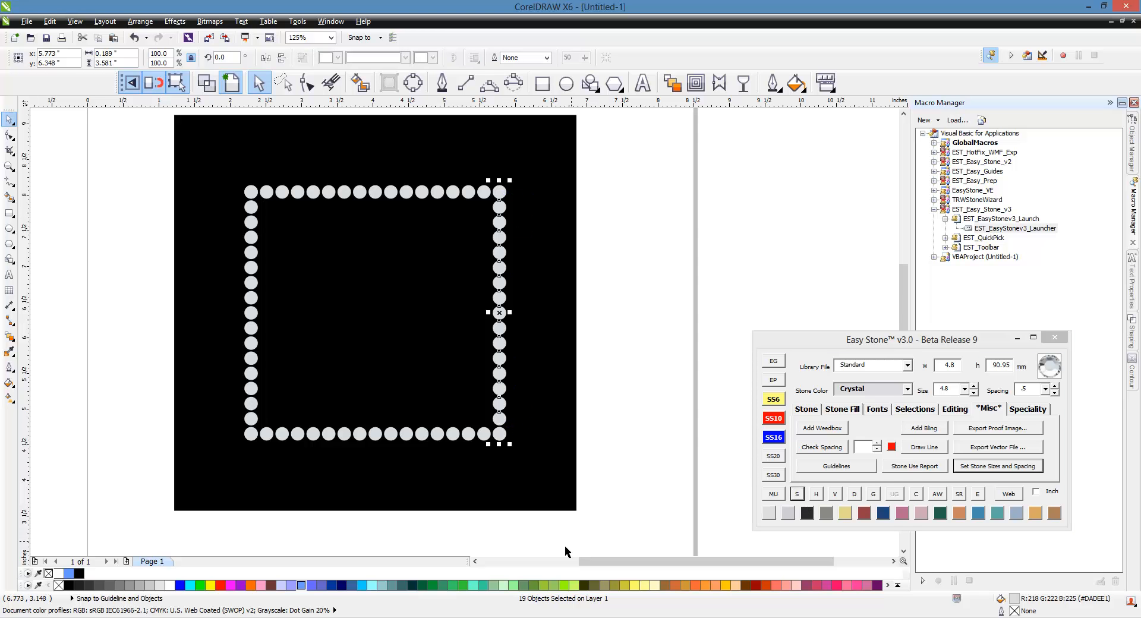
left_click(564, 585)
key("Escape")
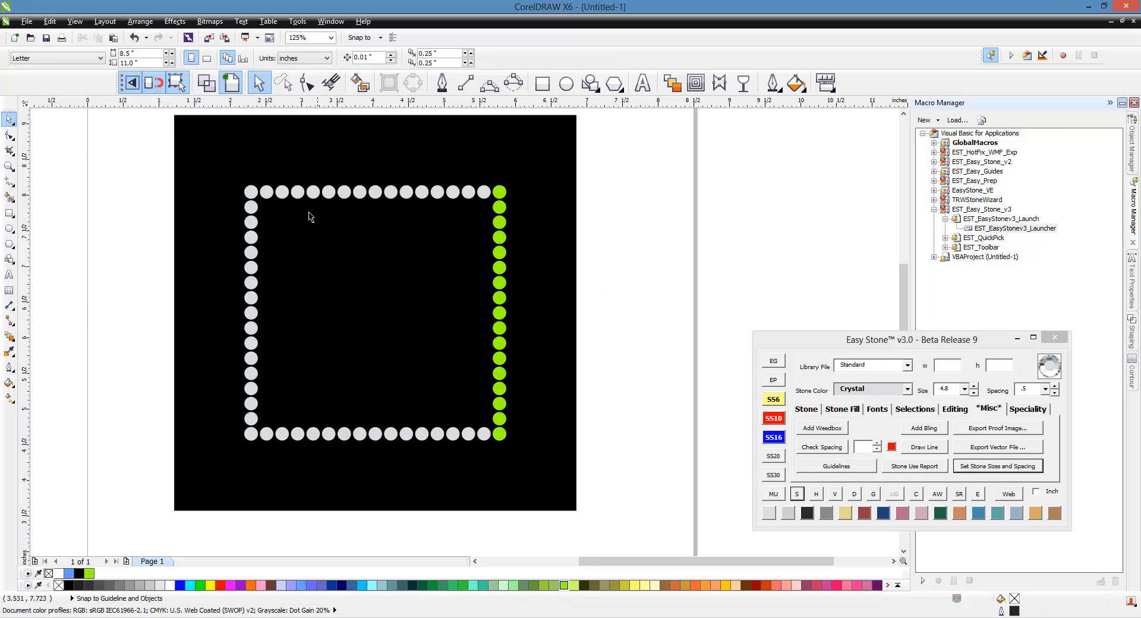
Select the top row of stones from the upper-left corner up to the green column and fill it with orange (#FF6633)
left_click(250, 192)
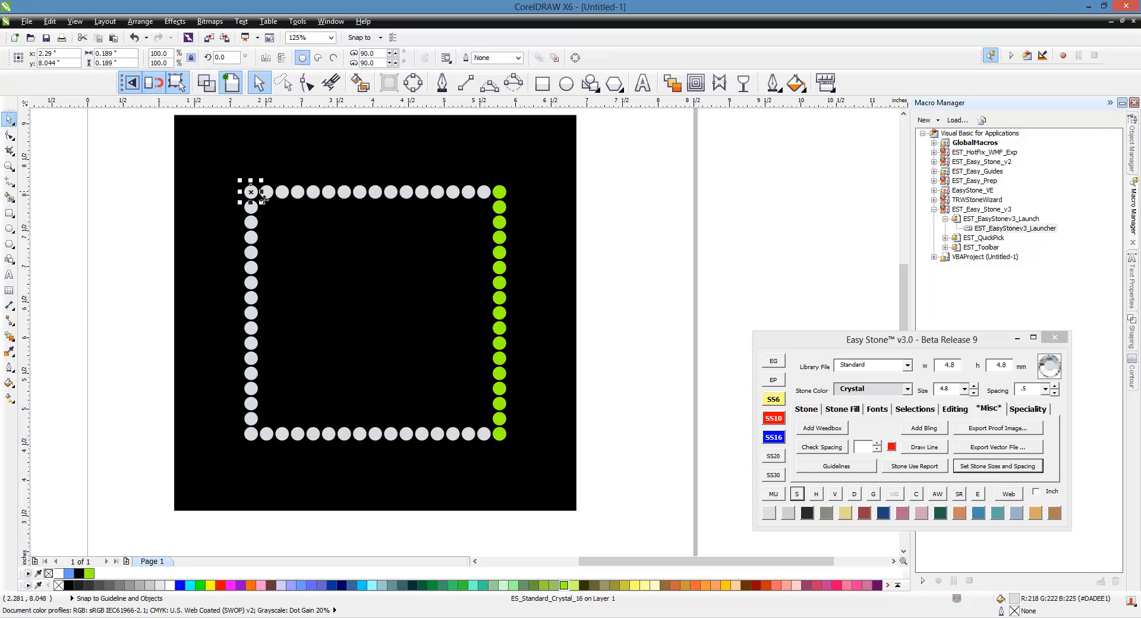
left_click(483, 193, "shift")
left_click(803, 498)
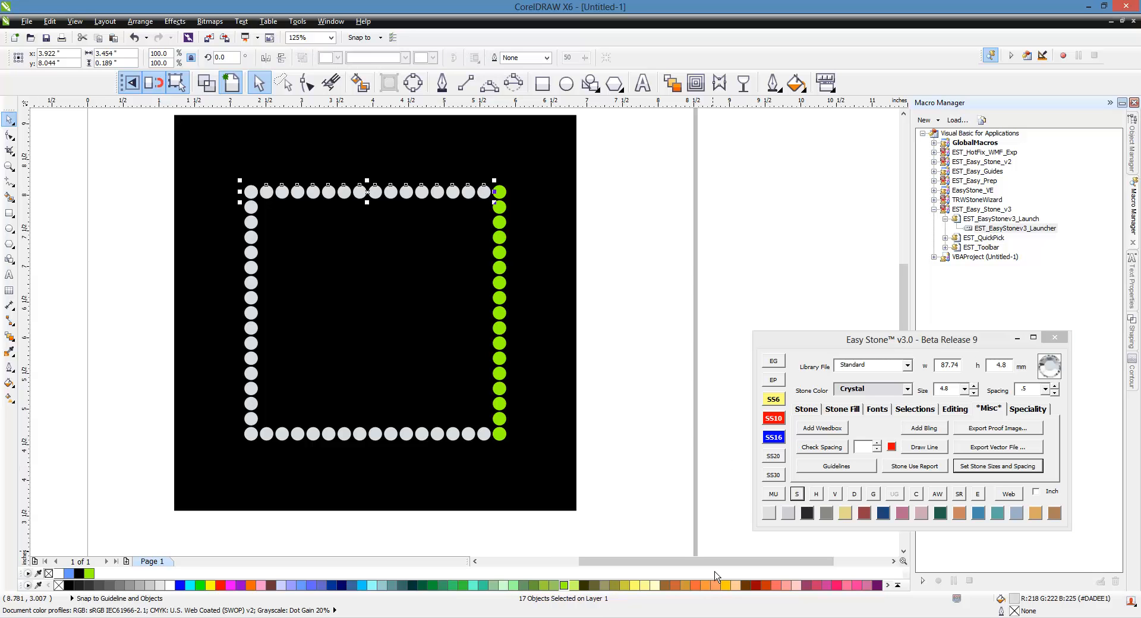
left_click(694, 585)
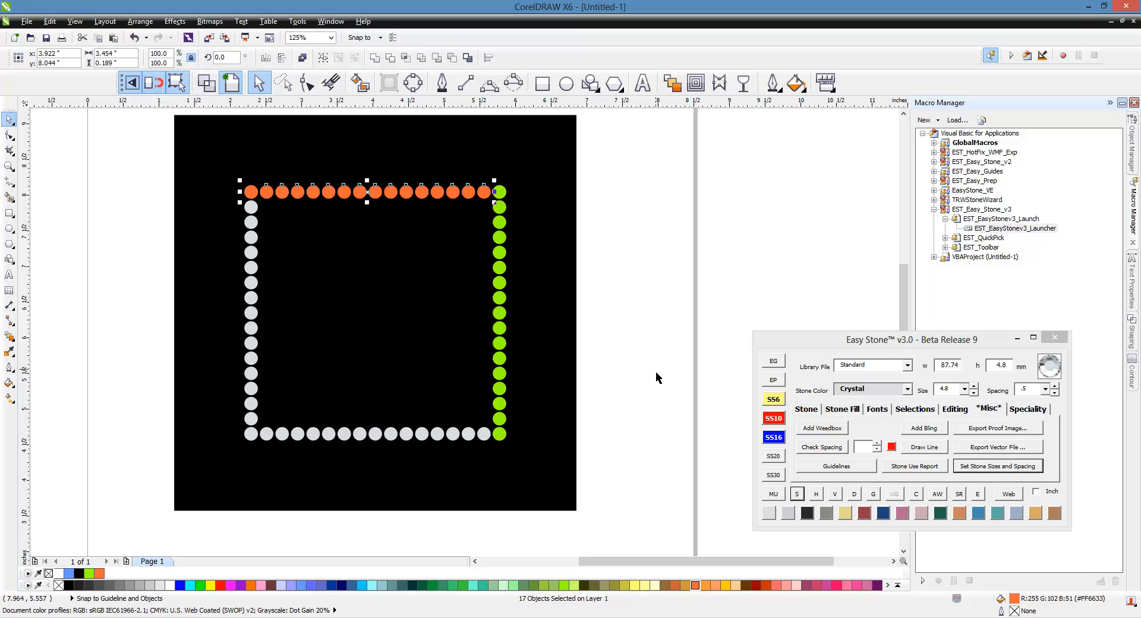
left_click(654, 372)
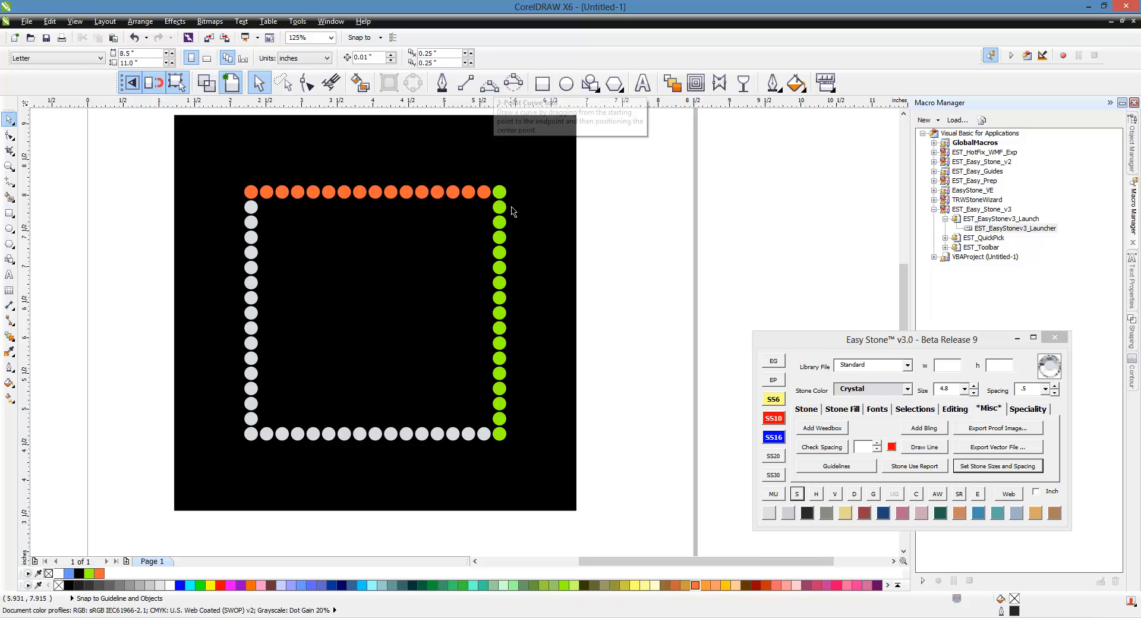
Draw a line over part of the green column and top row, select the stones along it, and fill them with light blue (#00CCFF)
left_click(465, 83)
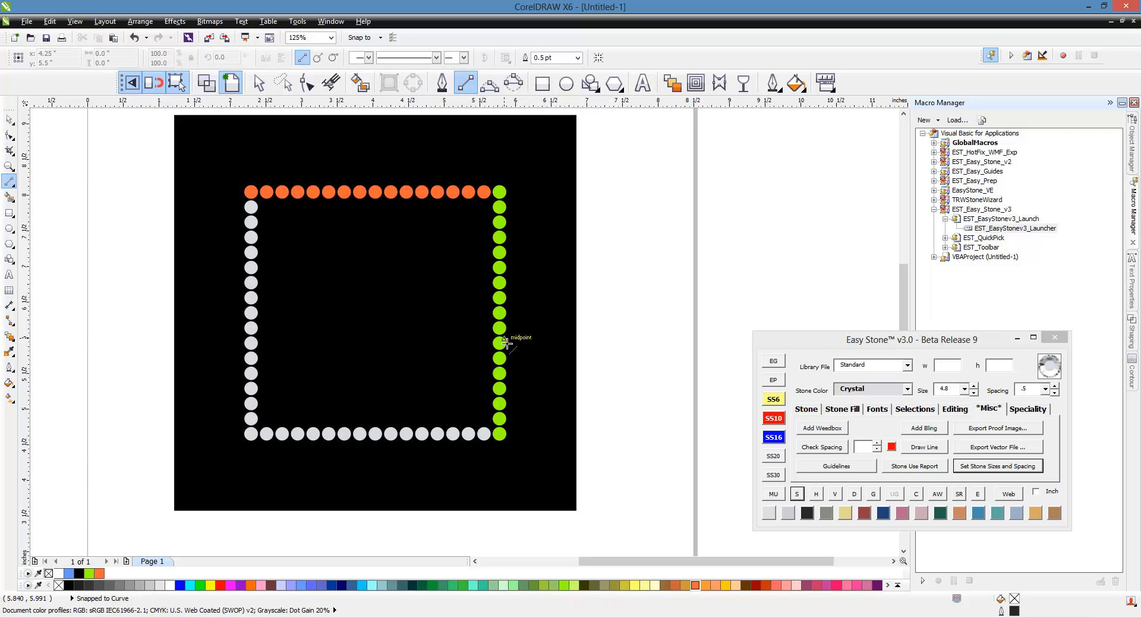
mouse_move(506, 342)
left_mouse_down()
mouse_move(502, 192)
mouse_move(285, 192)
left_mouse_up()
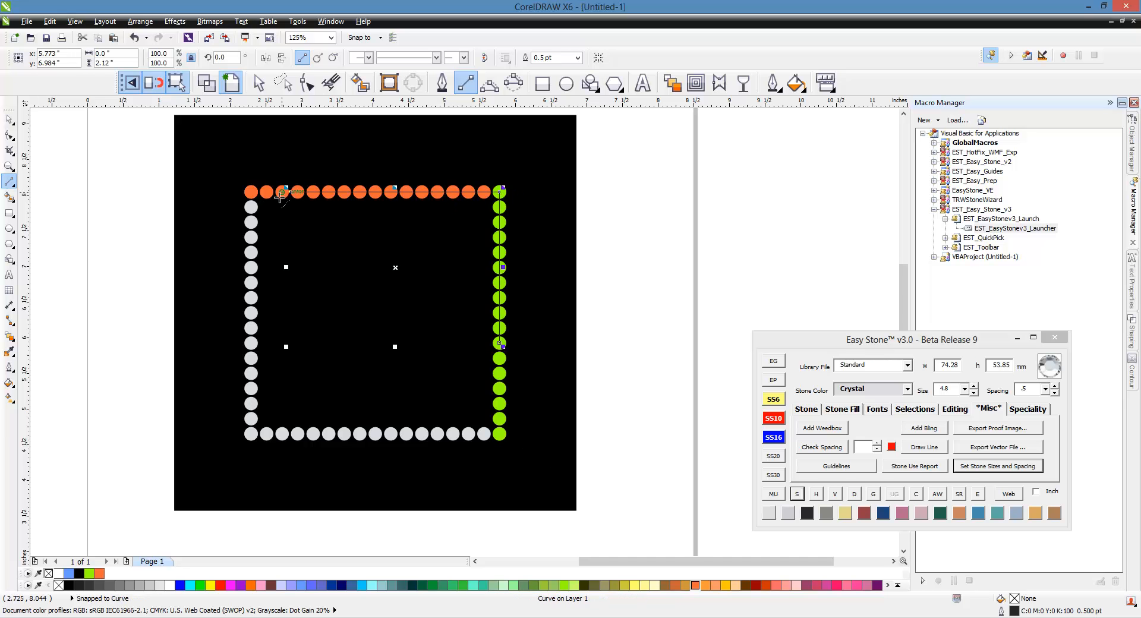
left_click(9, 119)
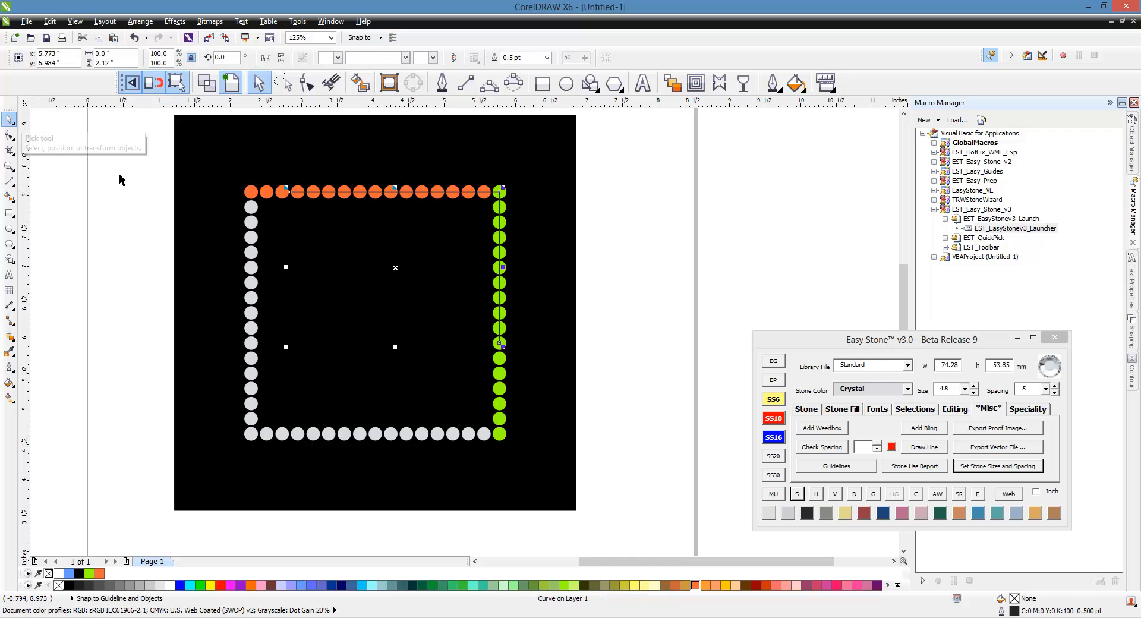
left_click(801, 498)
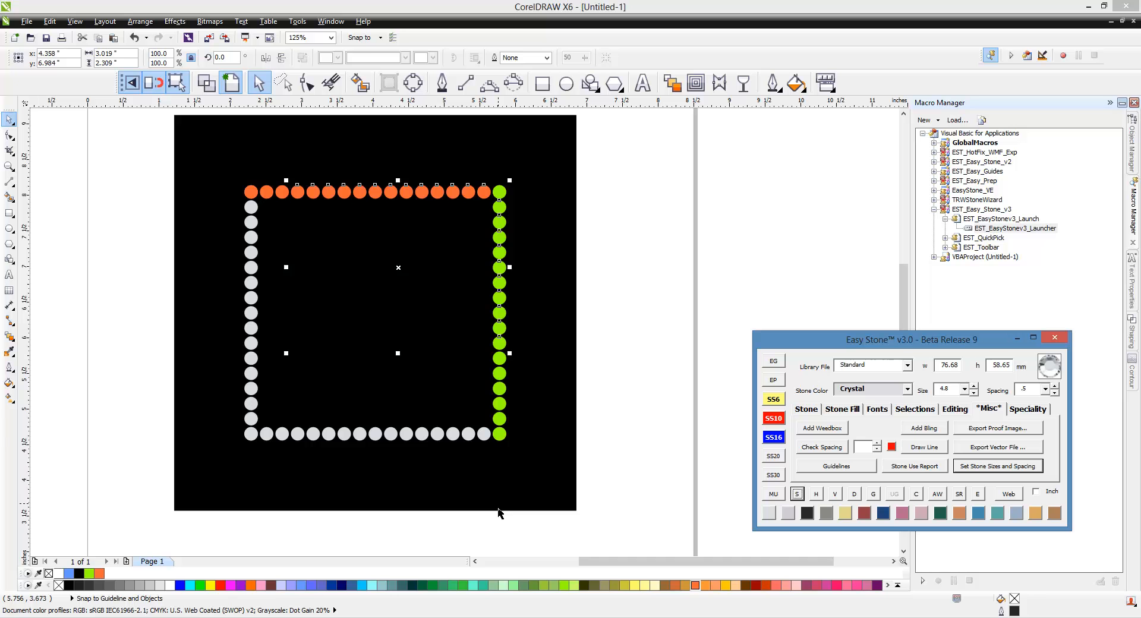
left_click(362, 585)
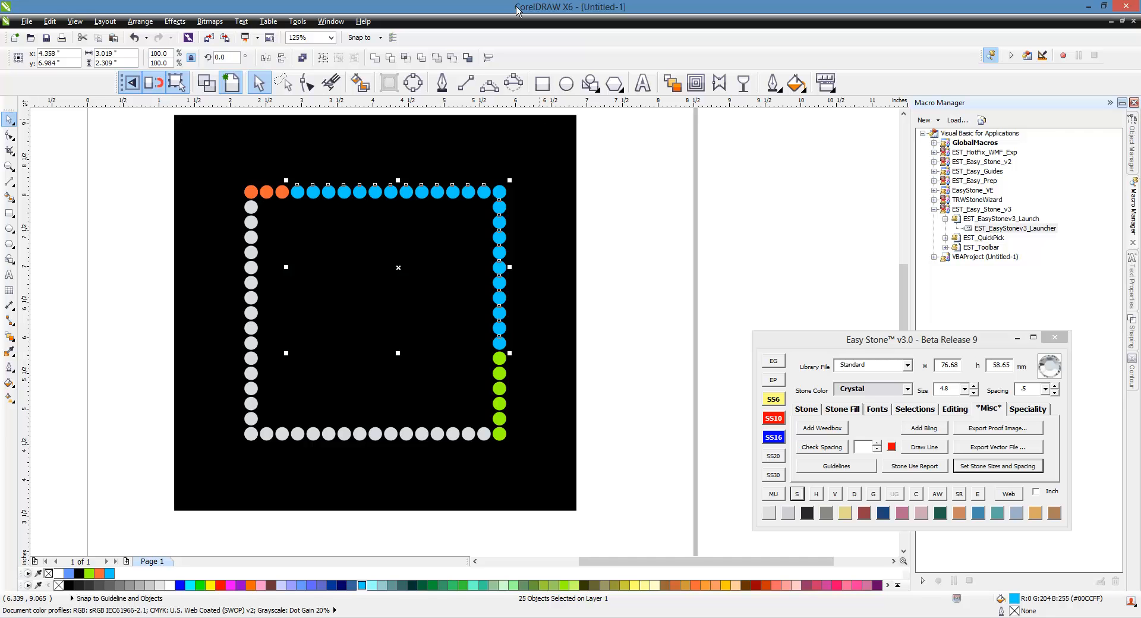
left_click(607, 215)
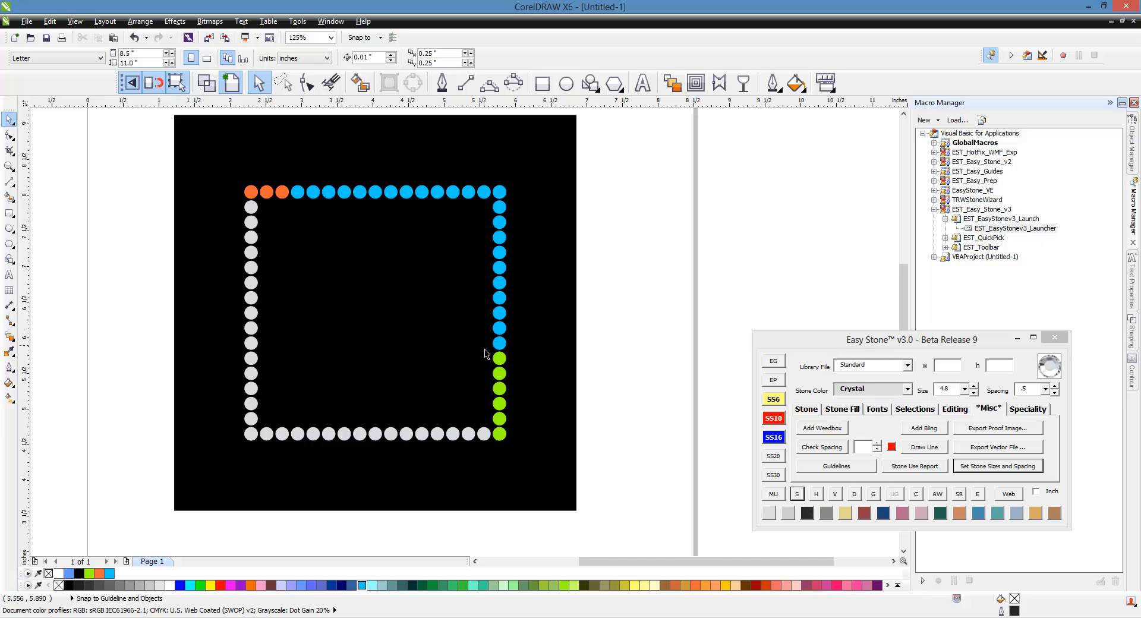
Select all the stones of the square and run the Easy Stone simulation on them
left_click_drag(610, 152, 185, 465)
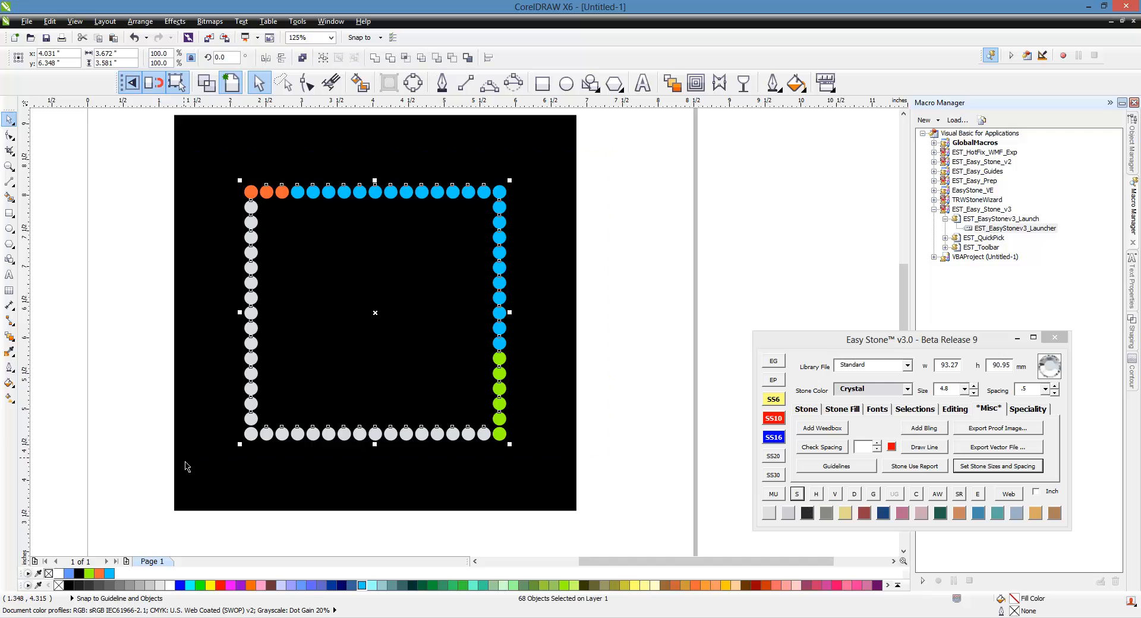
left_click(802, 500)
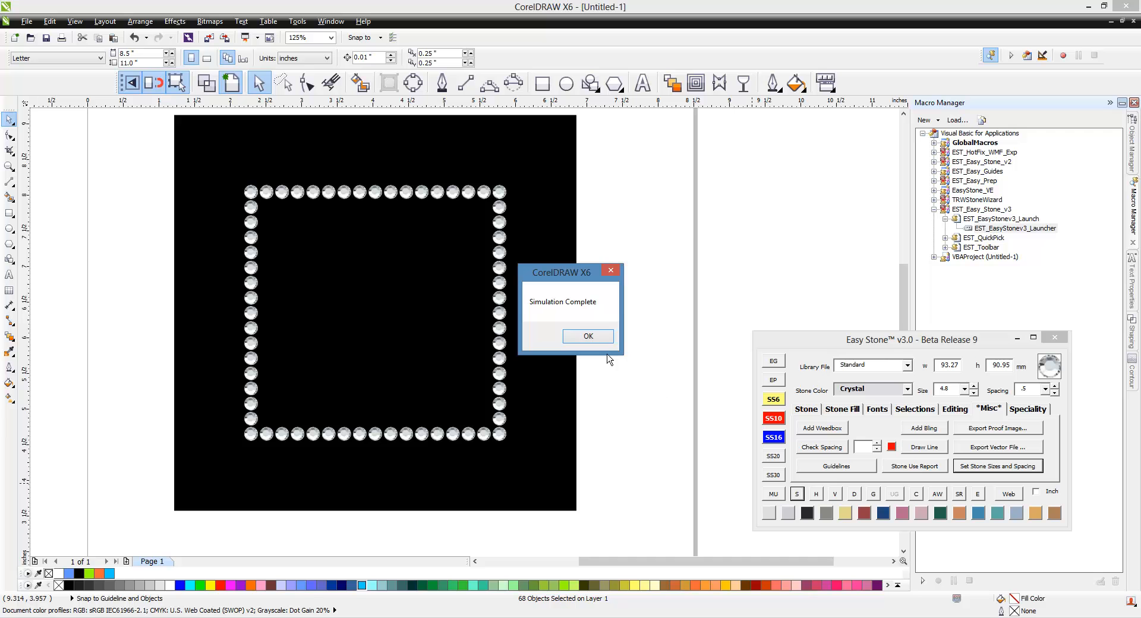
left_click(592, 338)
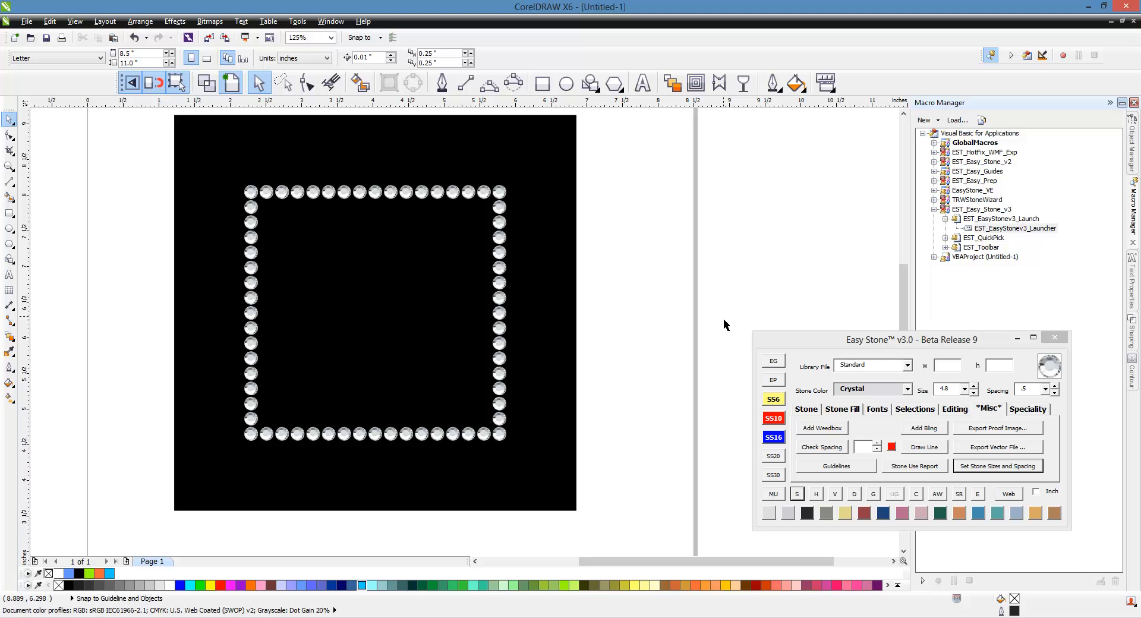
scroll(719, 315, "down", 2)
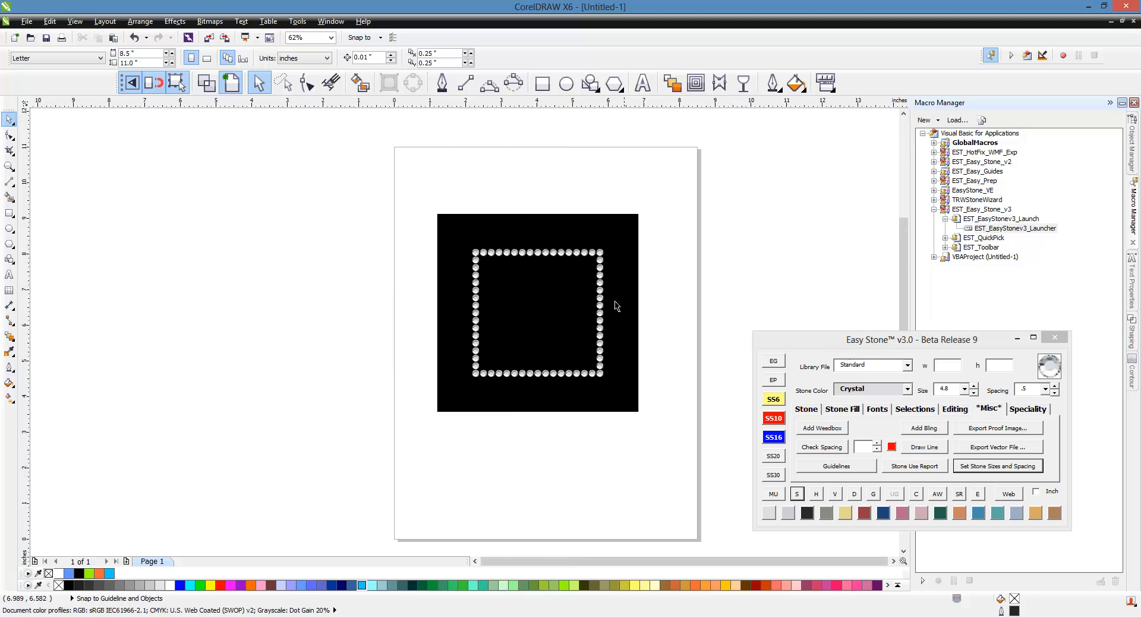
scroll(681, 294, "up", 2)
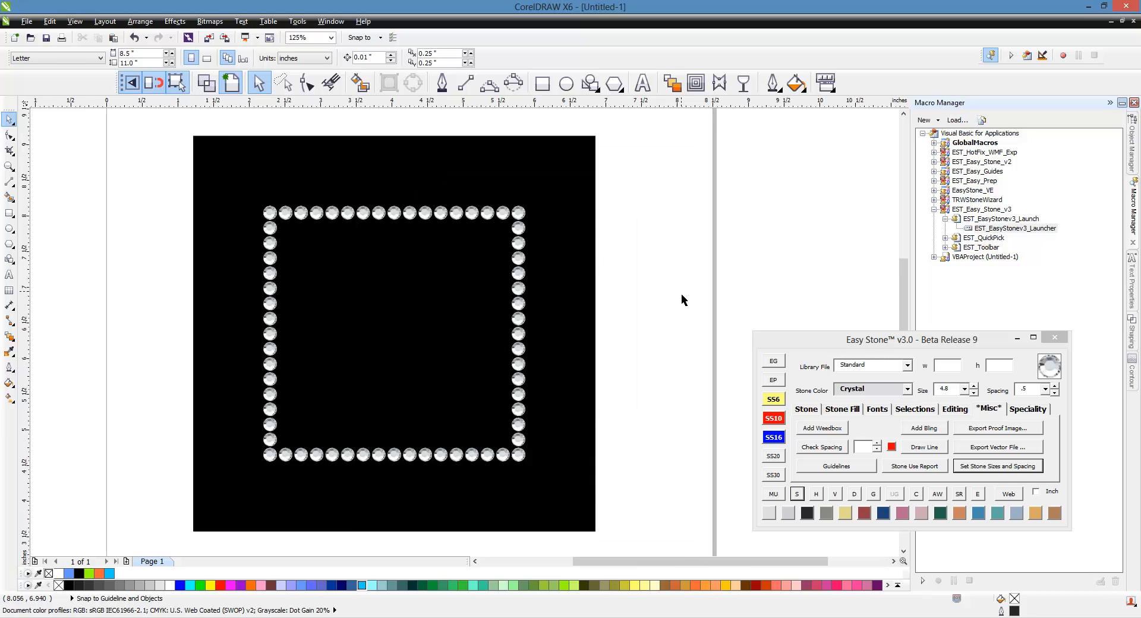
scroll(594, 280, "down", 2)
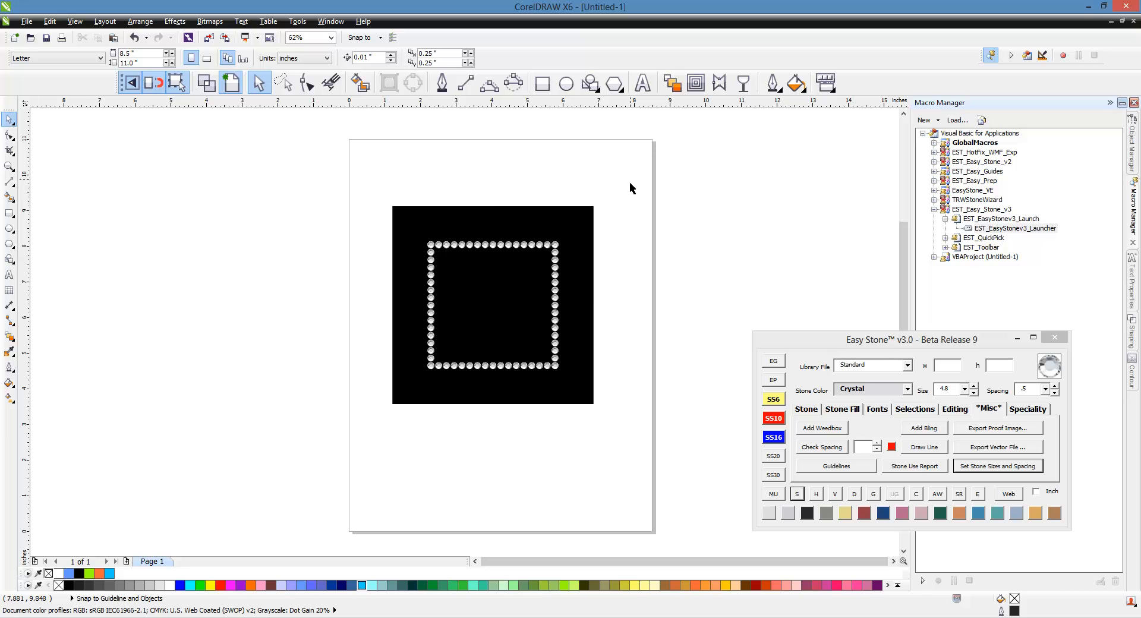
Generate an Easy Stone mock-up from the stones and weedbox, and move its size text slightly lower
left_click_drag(631, 184, 360, 439)
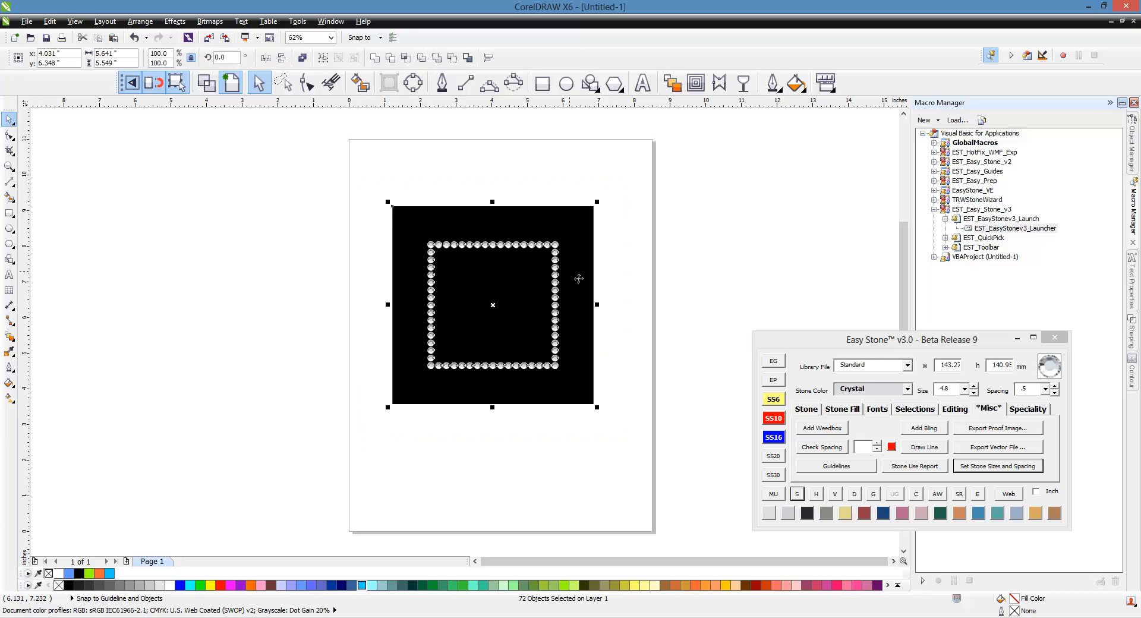
left_click(776, 496)
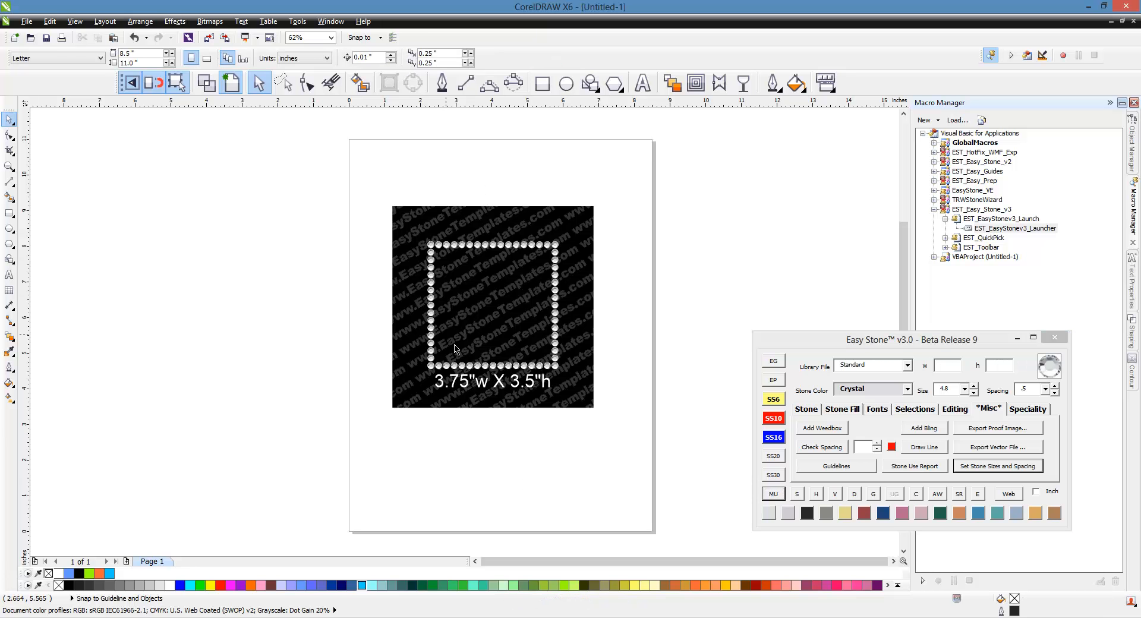
left_click_drag(483, 385, 483, 393)
left_click(430, 453)
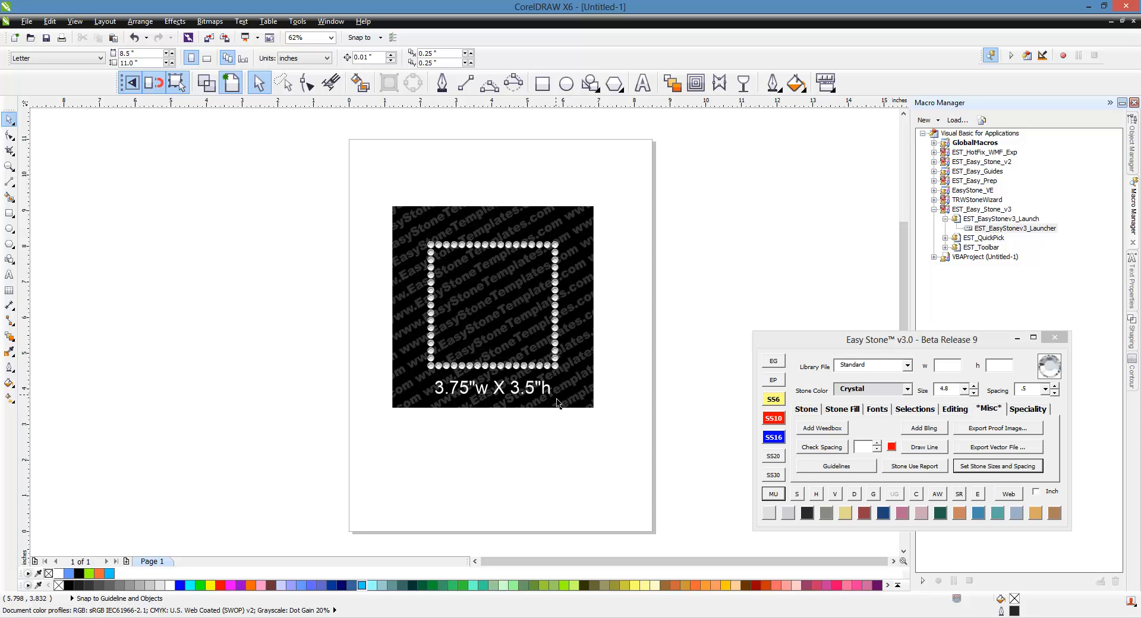
Delete the mock-up's size text and remove the watermark by setting the weedbox's frame type to None
left_click(490, 398)
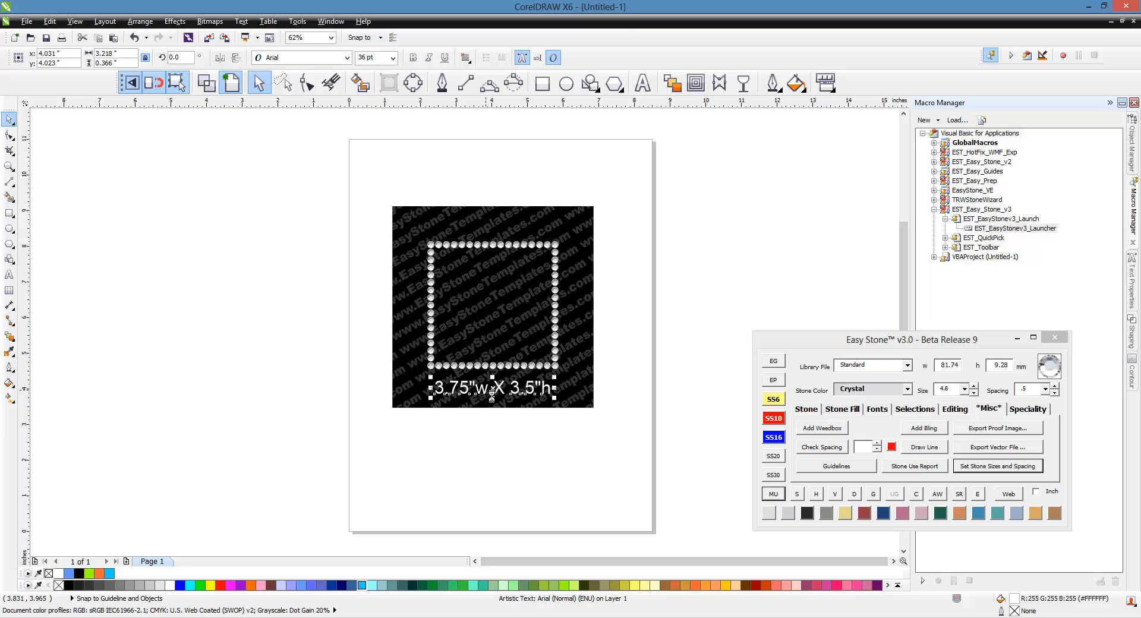
key("Delete")
right_click(488, 398)
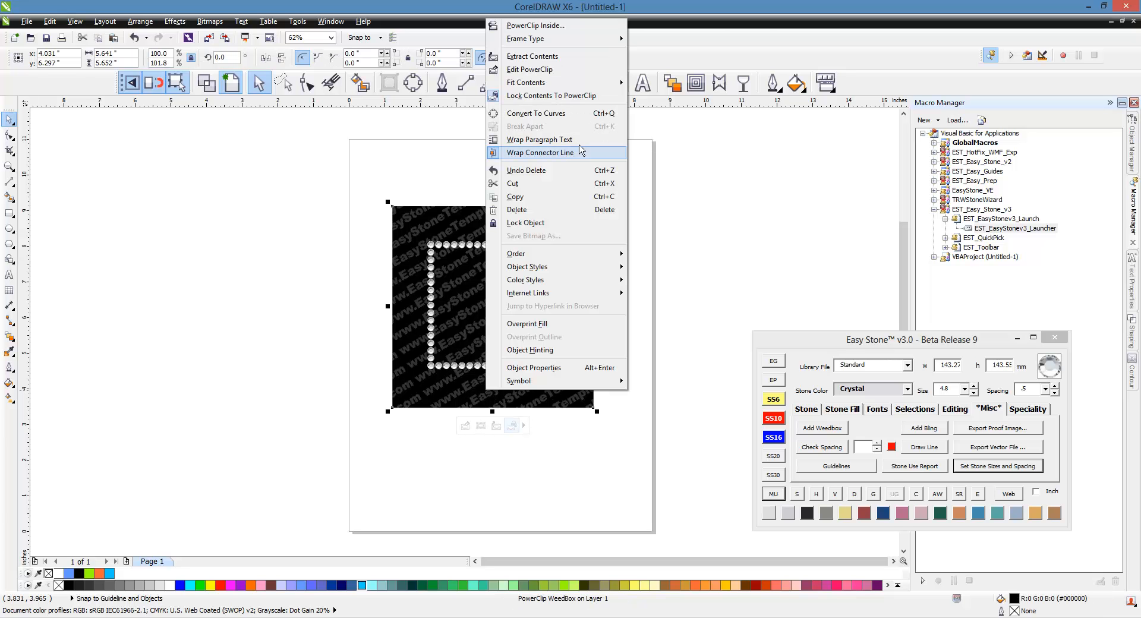
mouse_move(574, 44)
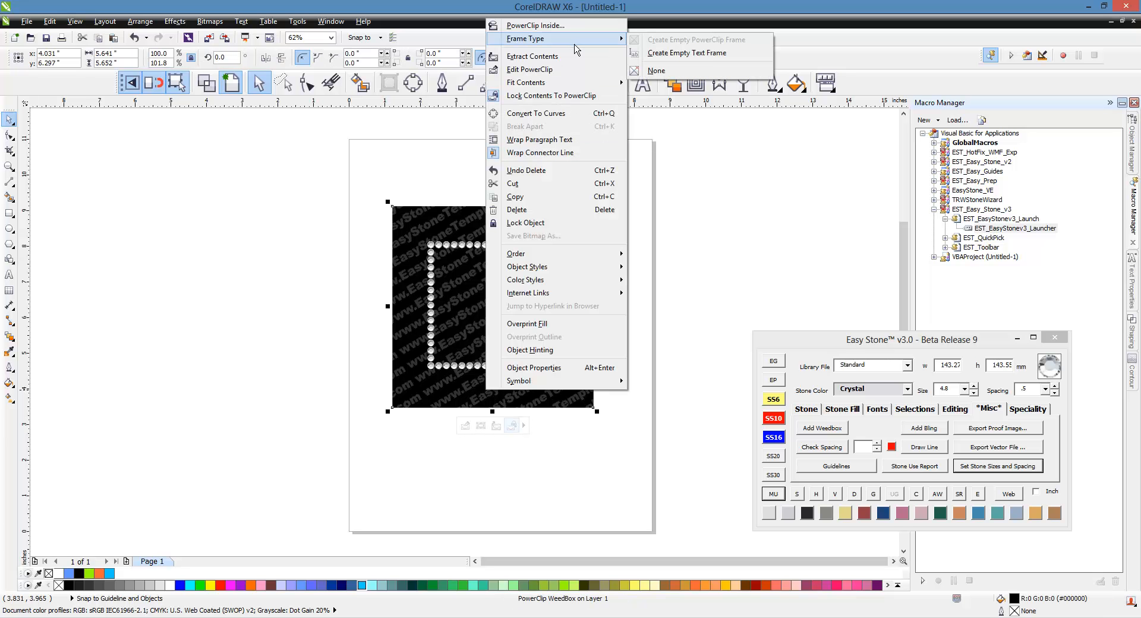
left_click(691, 71)
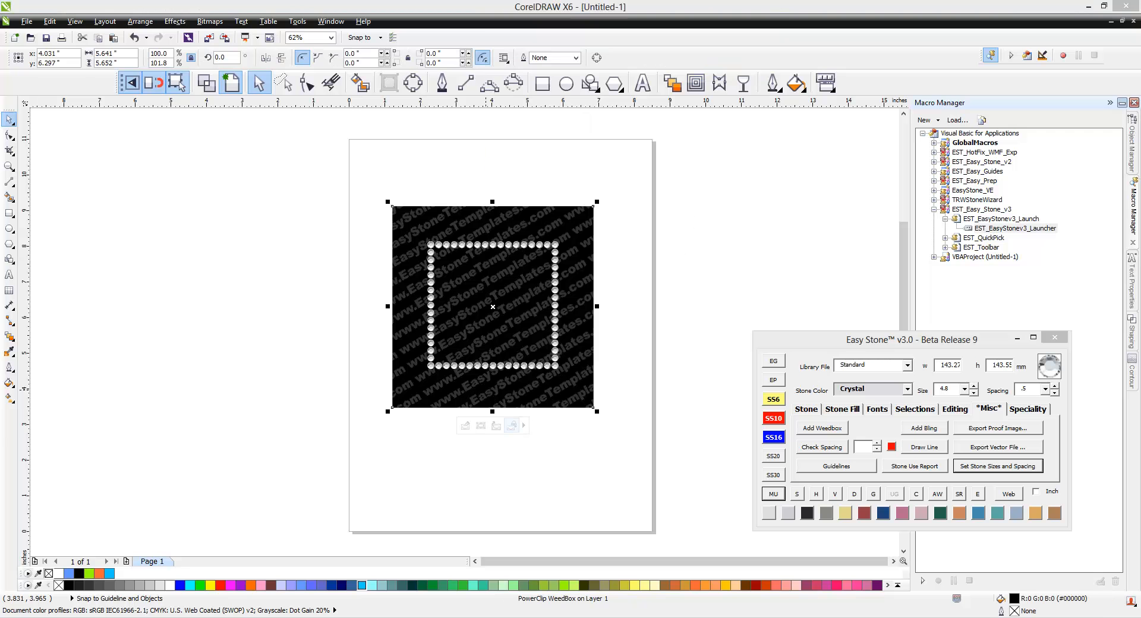
left_click(581, 448)
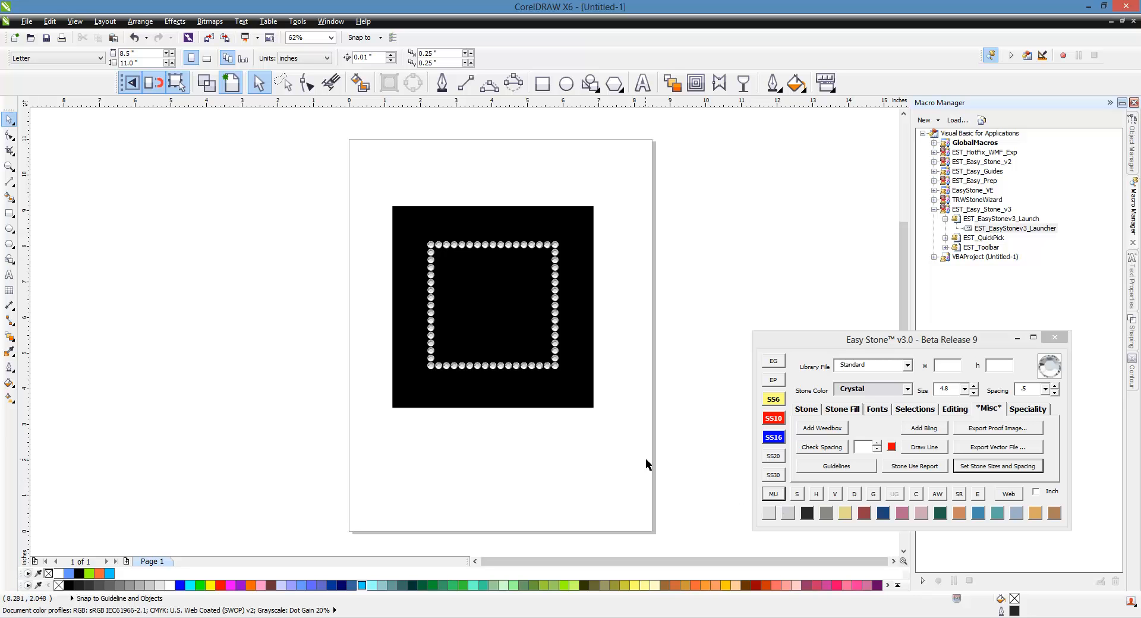
Draw a circle about 2 inches in diameter overlapping the upper part of the weedbox's right edge
left_click_drag(634, 181, 369, 396)
left_click(640, 277)
left_click(567, 83)
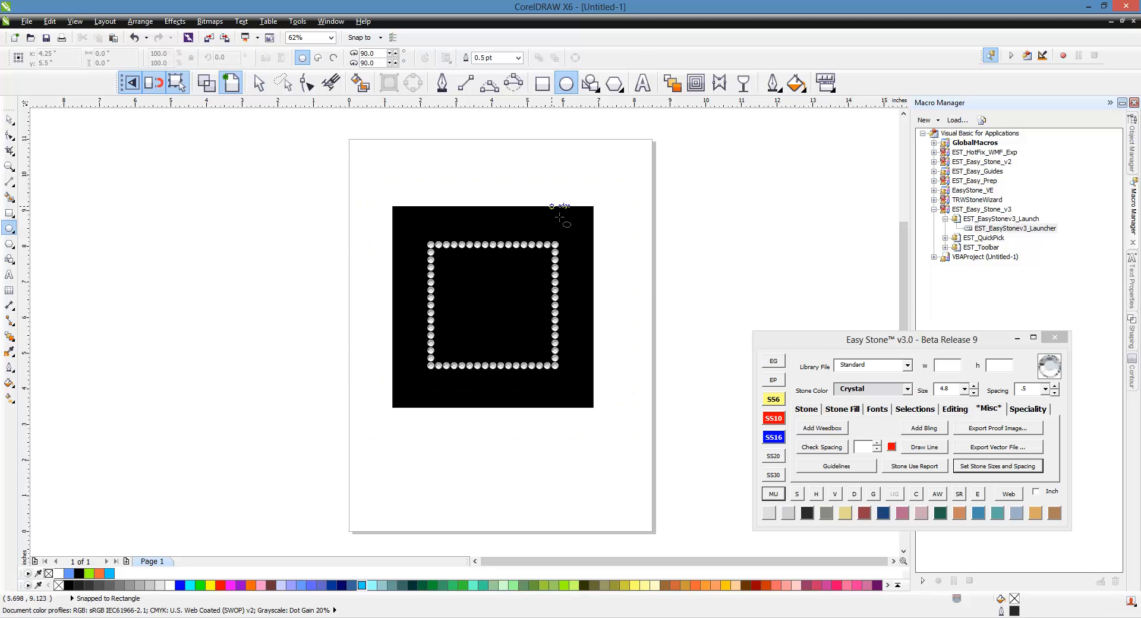
left_click_drag(567, 209, 645, 288)
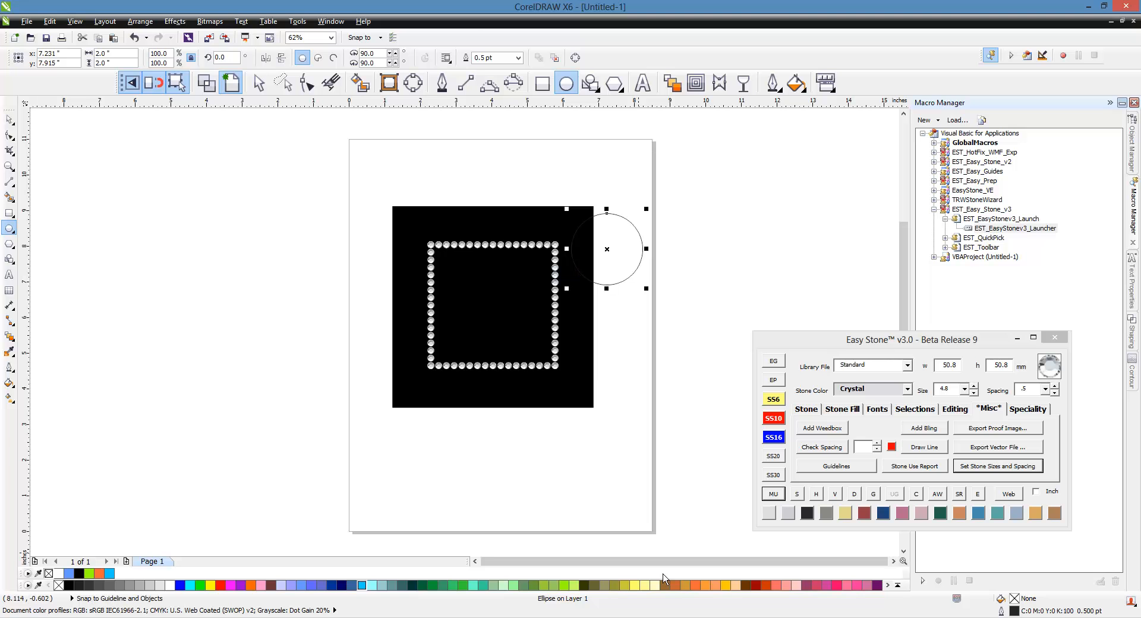
Fill the circle with bright green (#99FF00) and move it about 1.6 inches down along the weedbox's edge
left_click(563, 585)
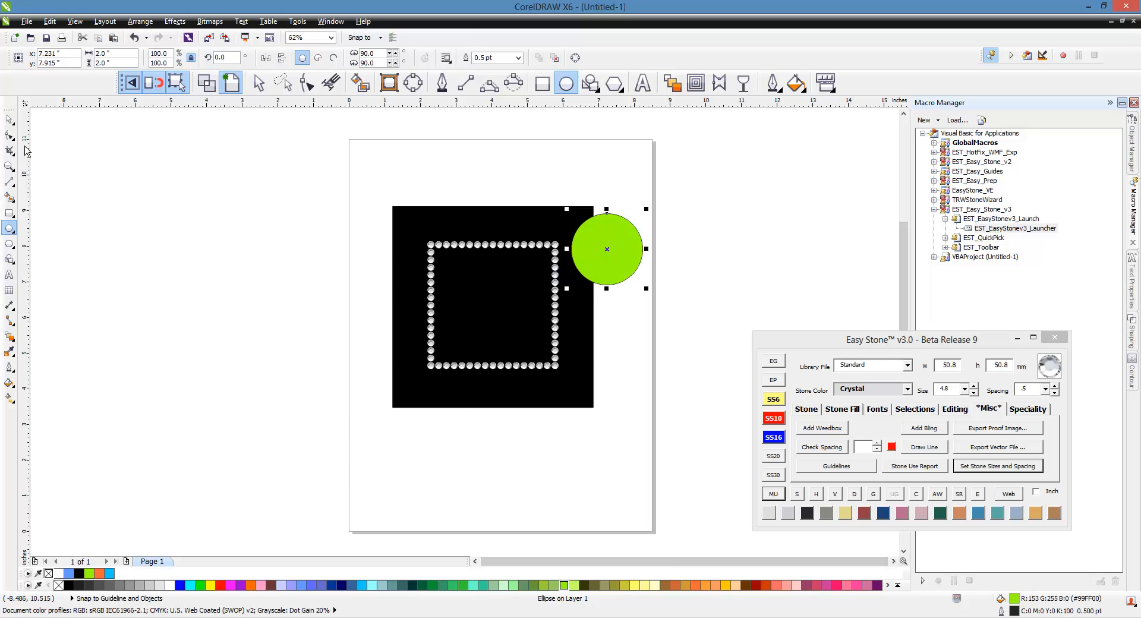
left_click(9, 119)
left_click(711, 298)
scroll(629, 263, "up", 2)
left_click_drag(626, 282, 628, 394)
scroll(624, 315, "down", 2)
scroll(624, 315, "up", 2)
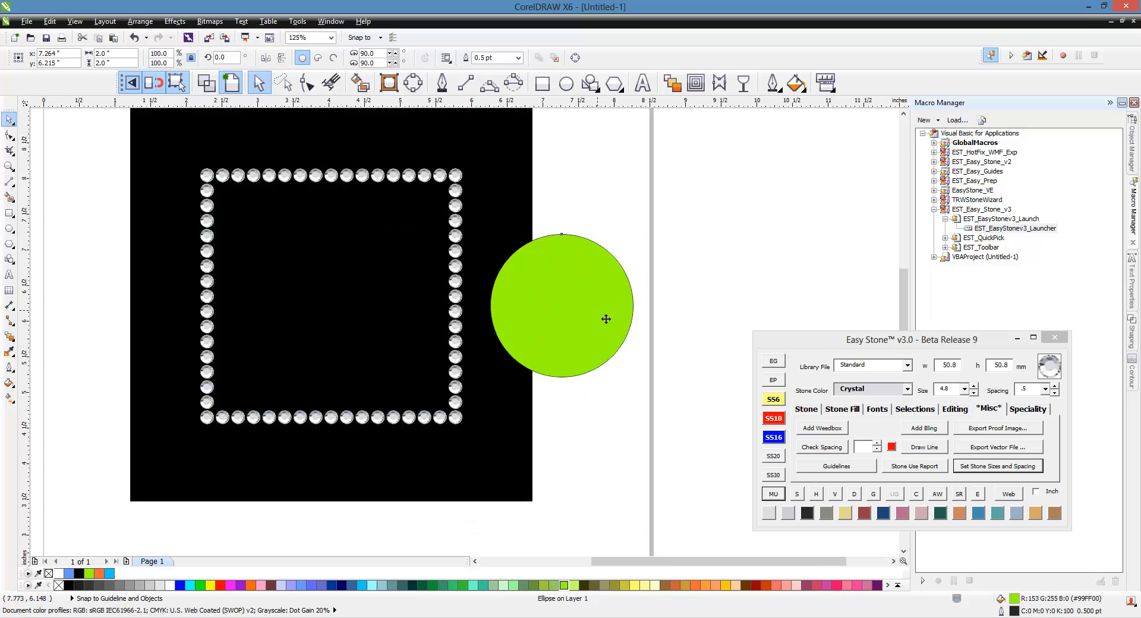
left_click(605, 319)
scroll(635, 284, "down", 2)
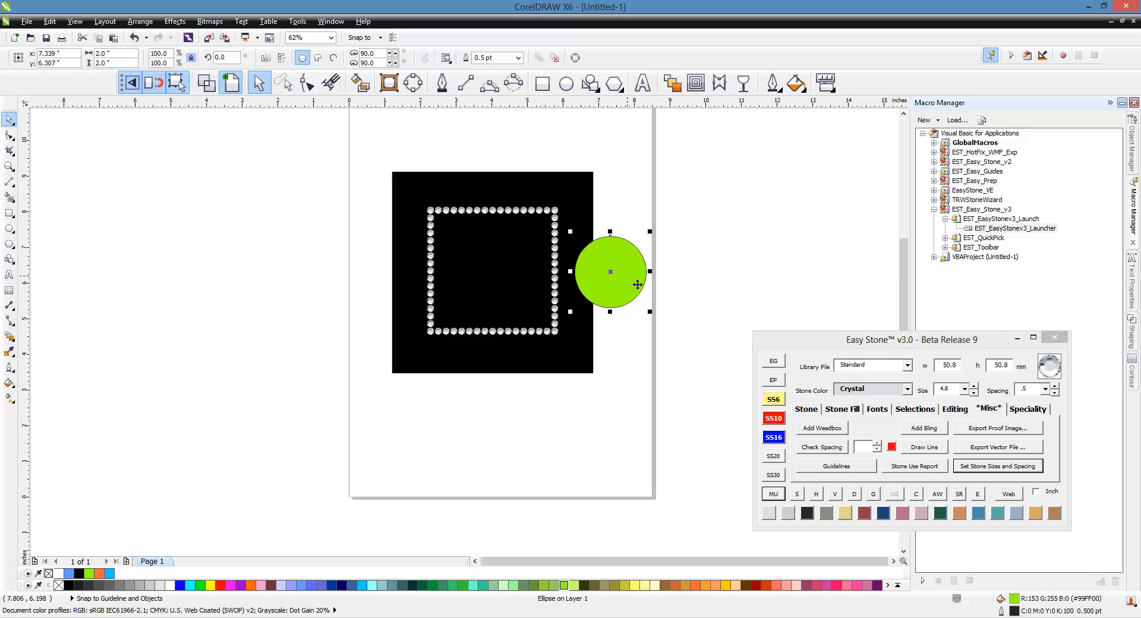
left_click(739, 251)
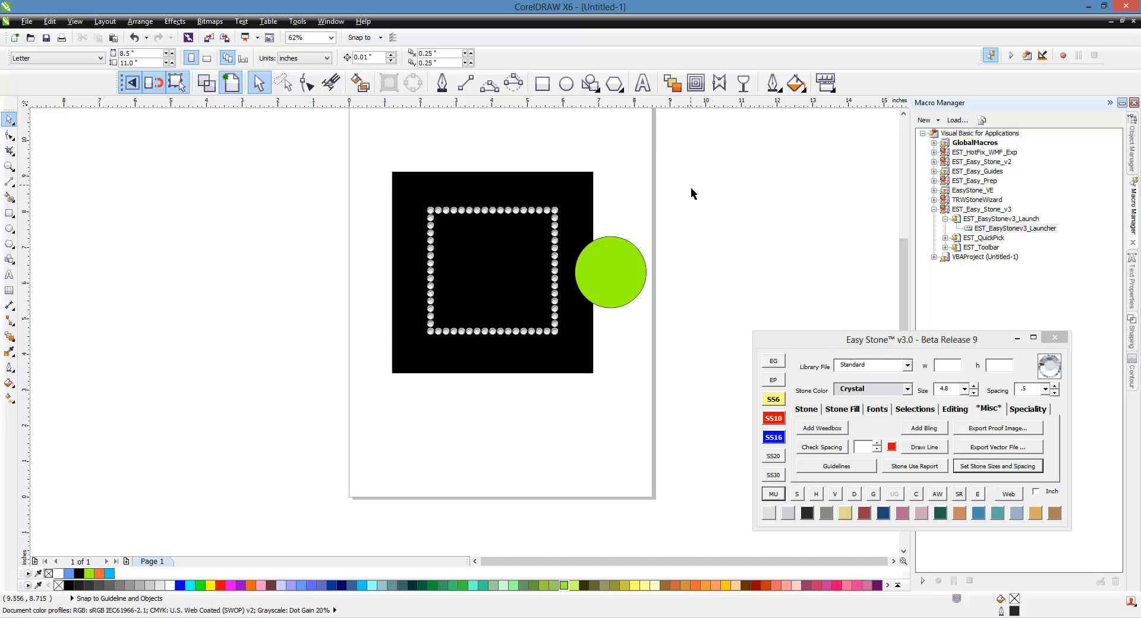
Generate a mock-up from the stones and circle using the dimensions of the entire selection, and delete its size text
left_click_drag(691, 189, 360, 355)
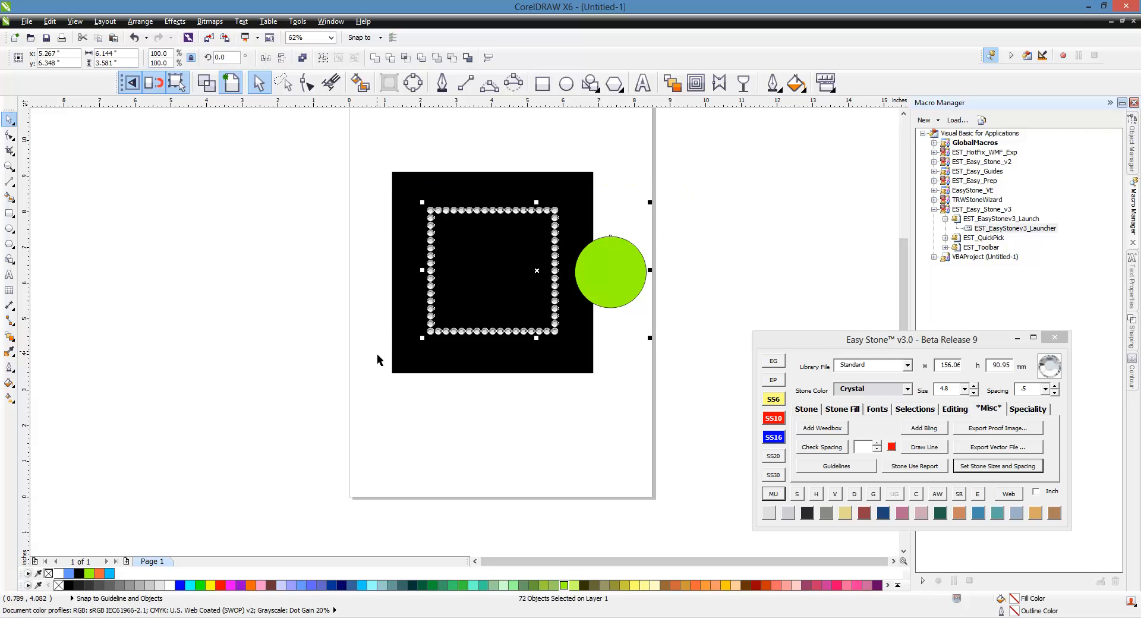
left_click(776, 497)
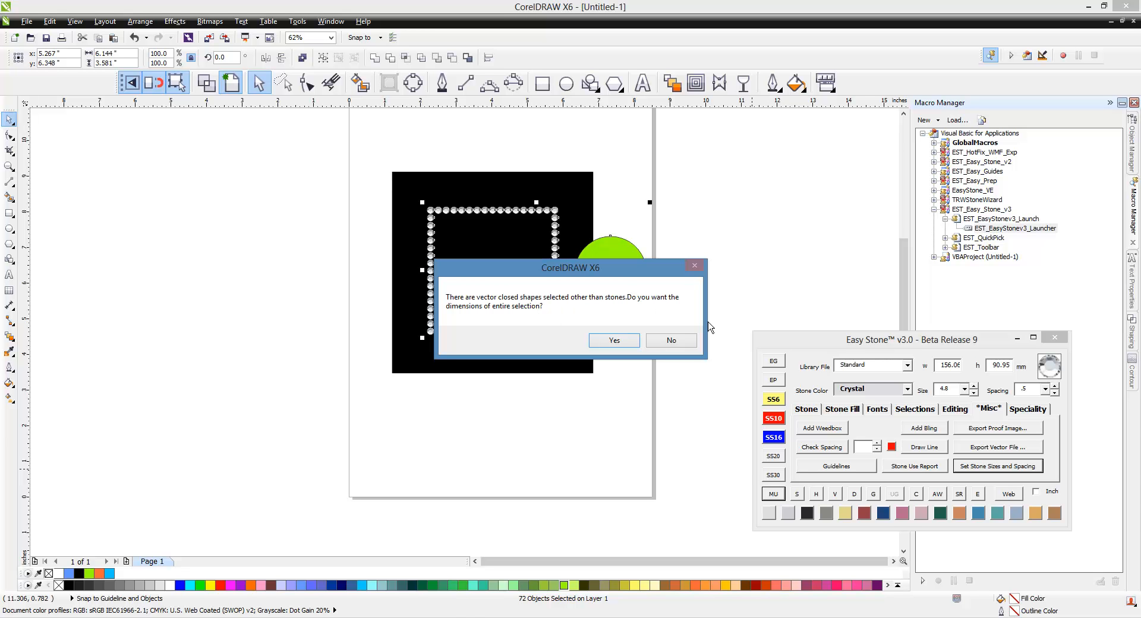
left_click(627, 347)
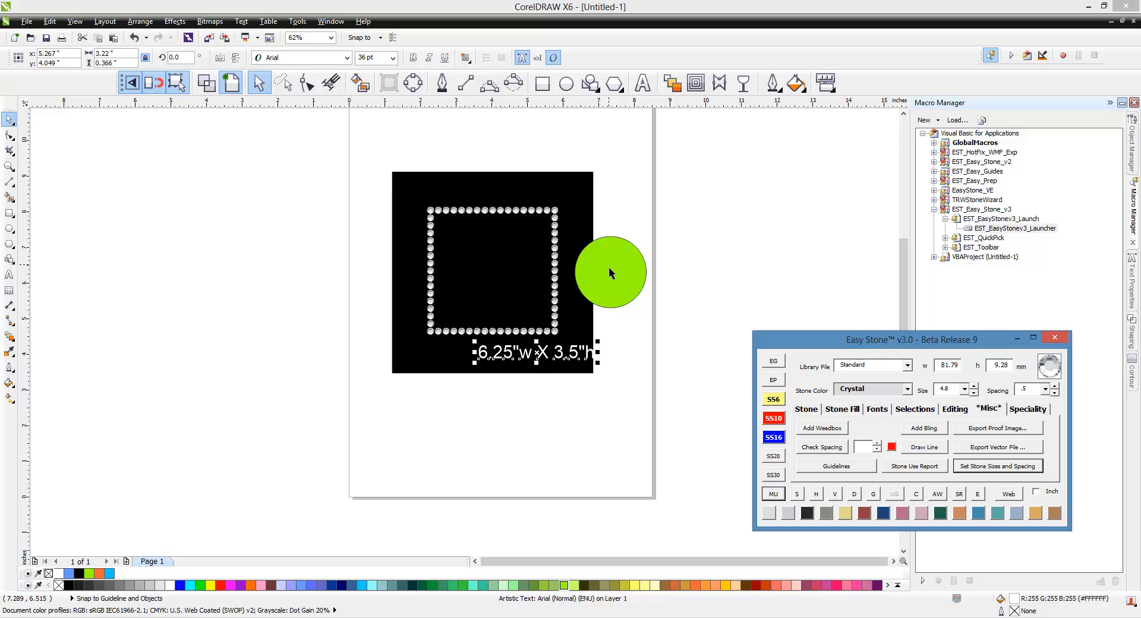
left_click(648, 371)
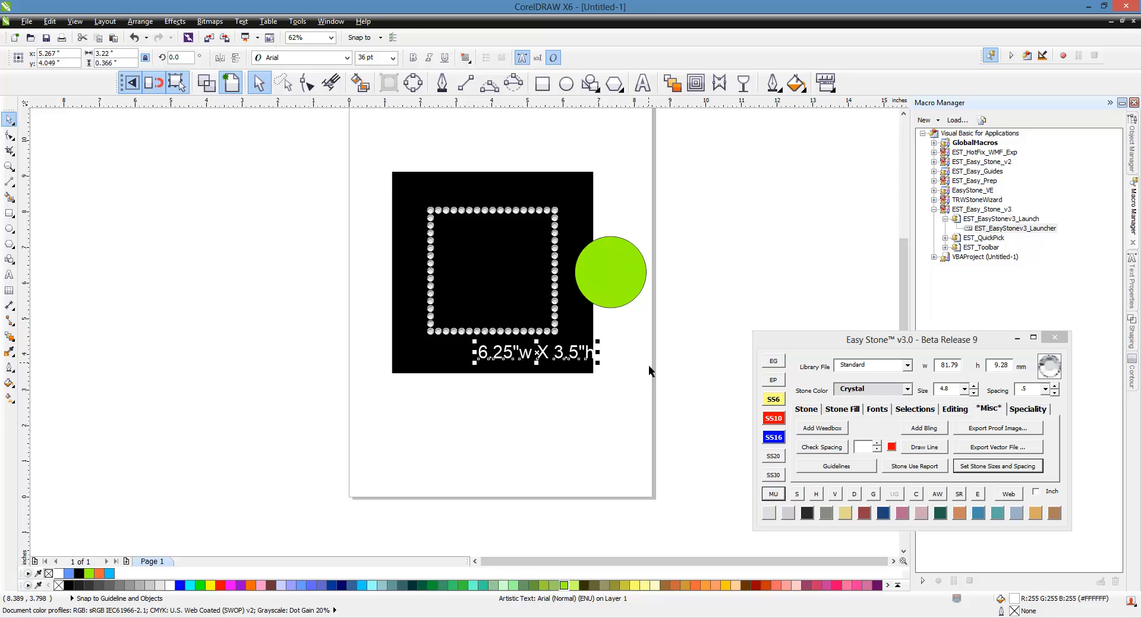
left_click(585, 361)
key("Delete")
Generate another mock-up from the stones and circle, declining the dimensions of the entire selection so only the stones are measured
left_click_drag(355, 198, 729, 361)
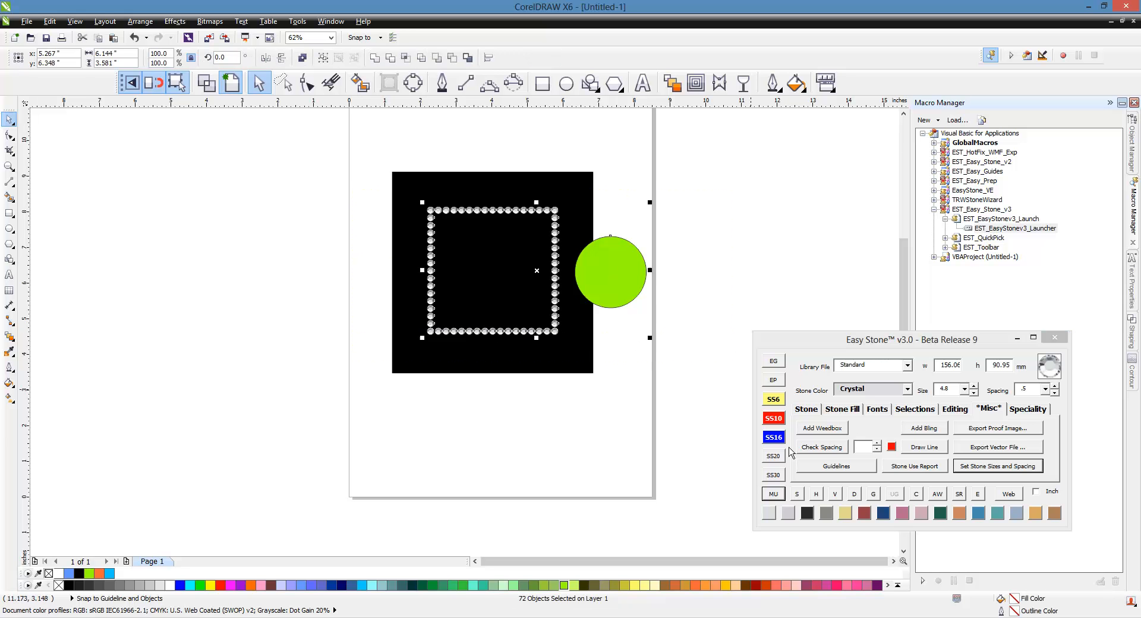
left_click(781, 499)
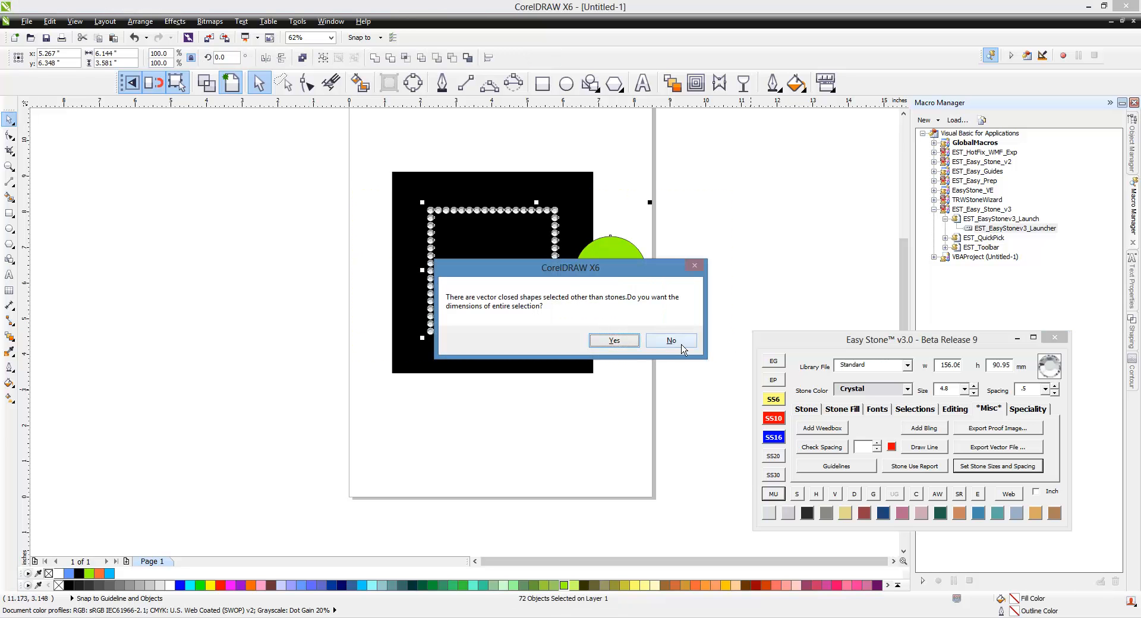
left_click(671, 341)
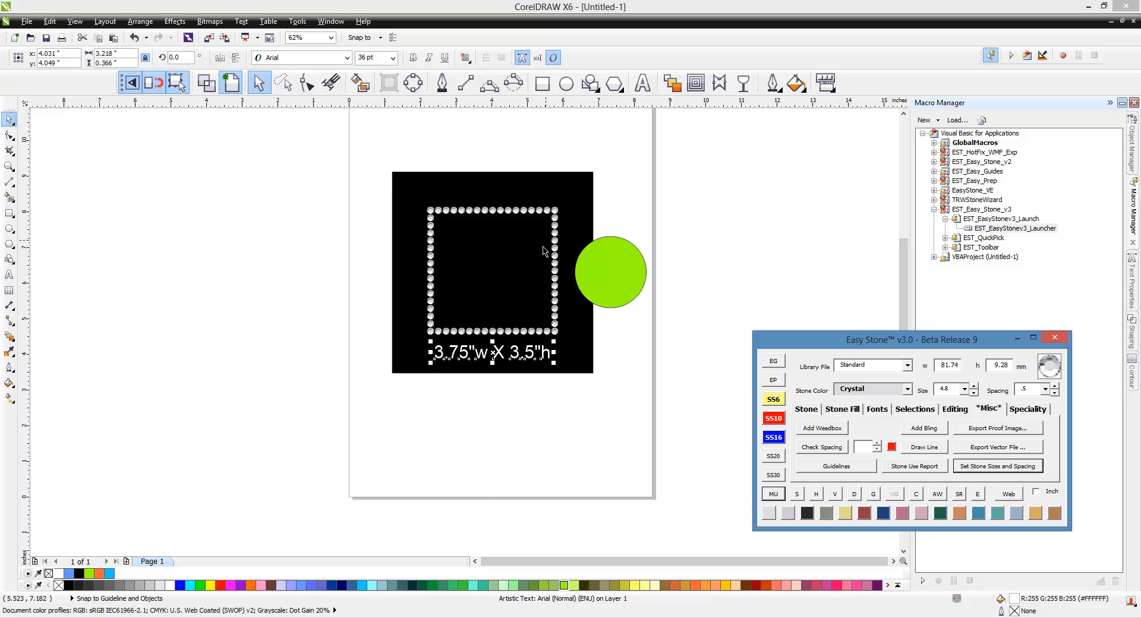
Delete the size text below the stones and the green circle
left_click(485, 505)
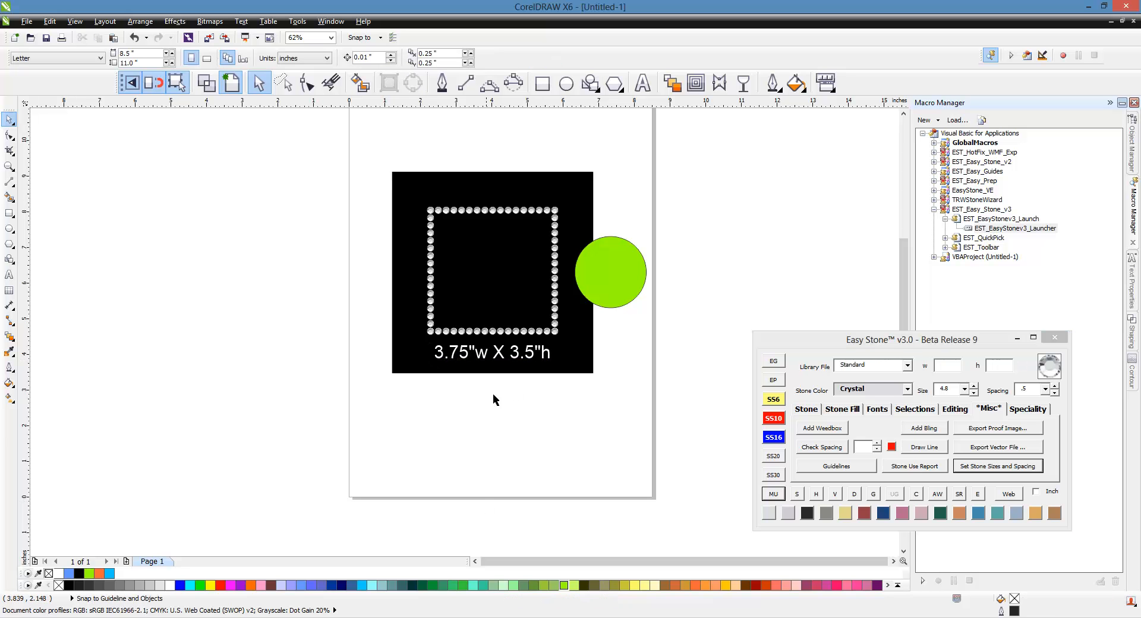
left_click(523, 359)
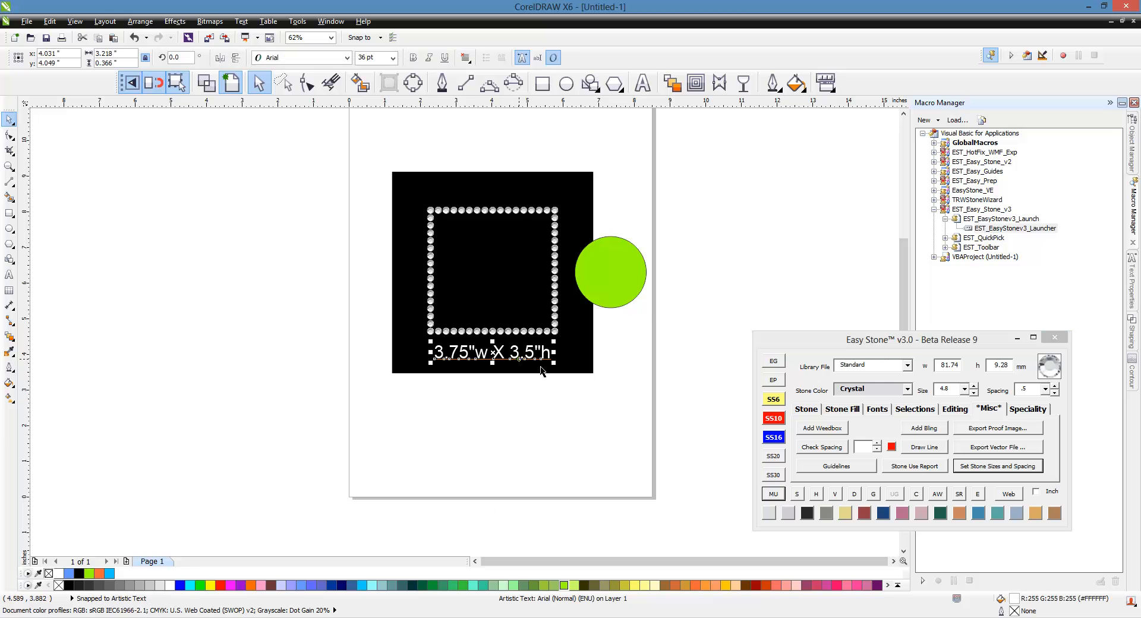
key("Delete")
left_click(633, 279)
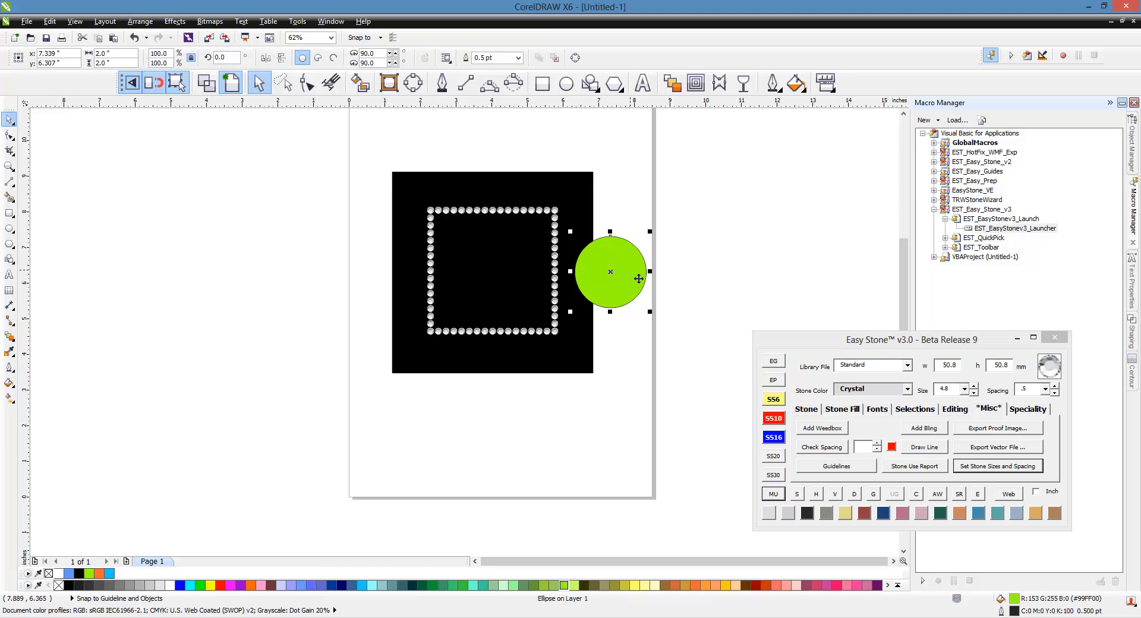
key("Delete")
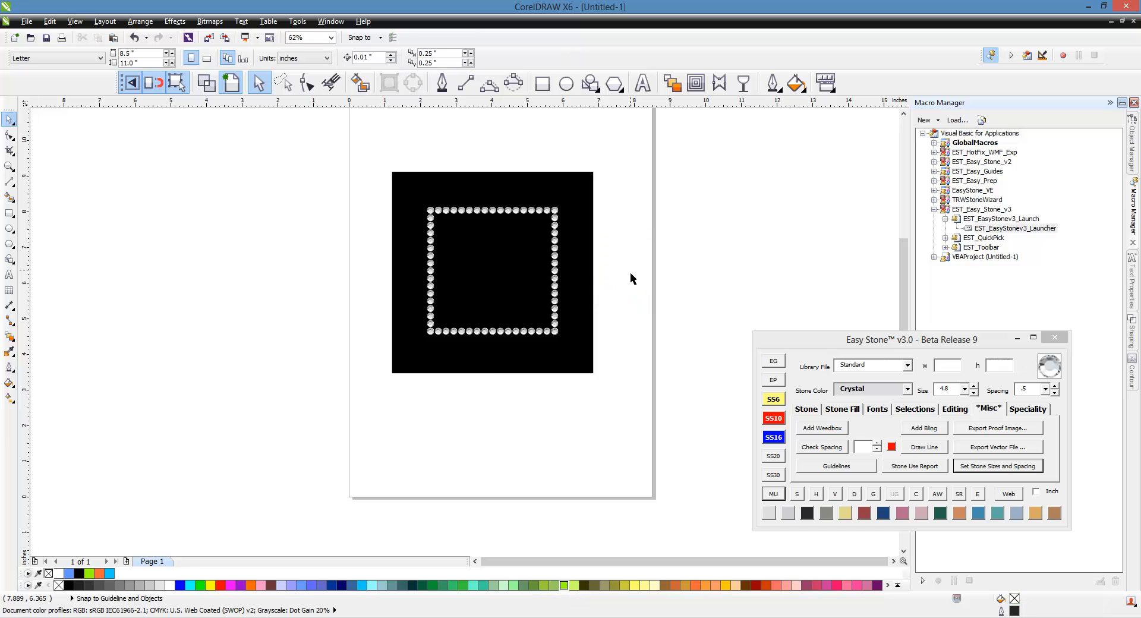
Generate a watermarked mock-up from all the stones and the weedbox, and delete its size text
key("ctrl+a")
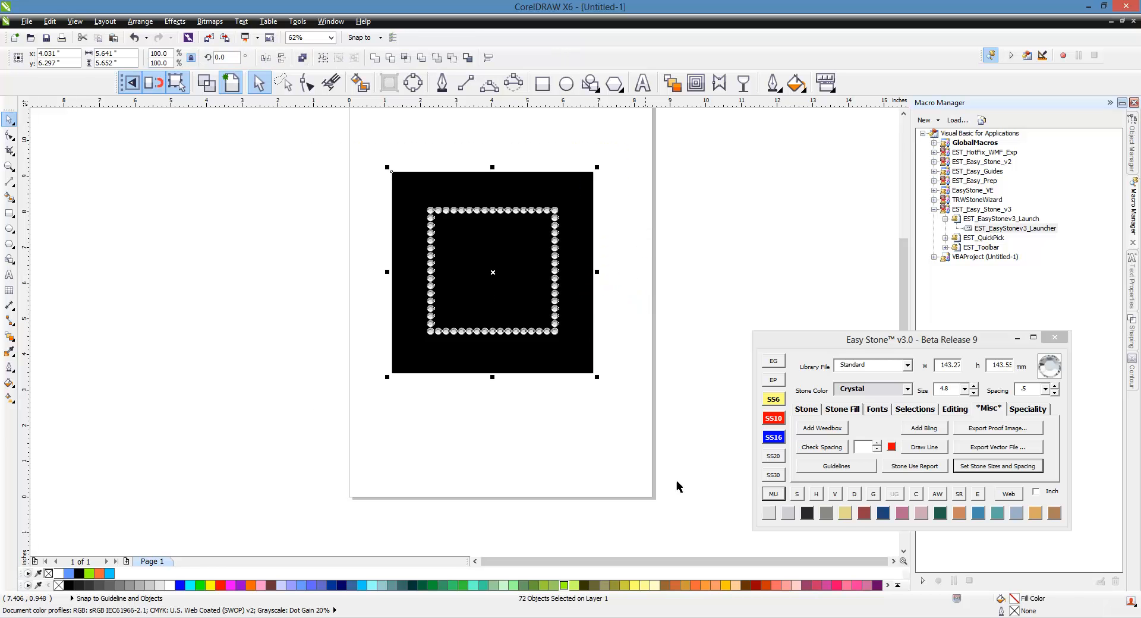
left_click(773, 498)
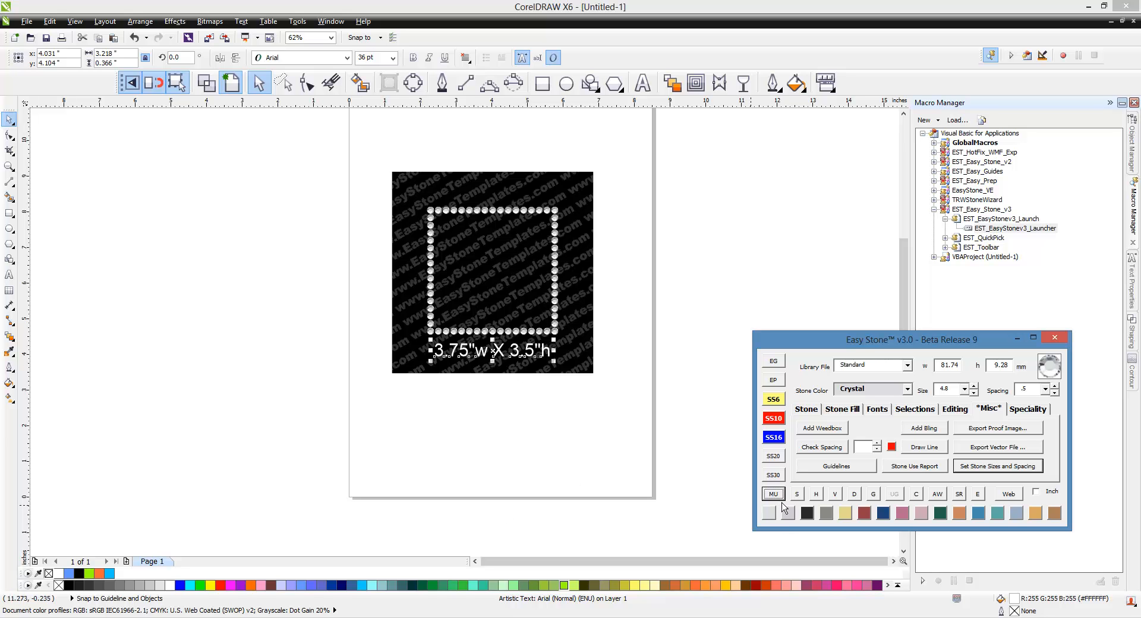
left_click(547, 457)
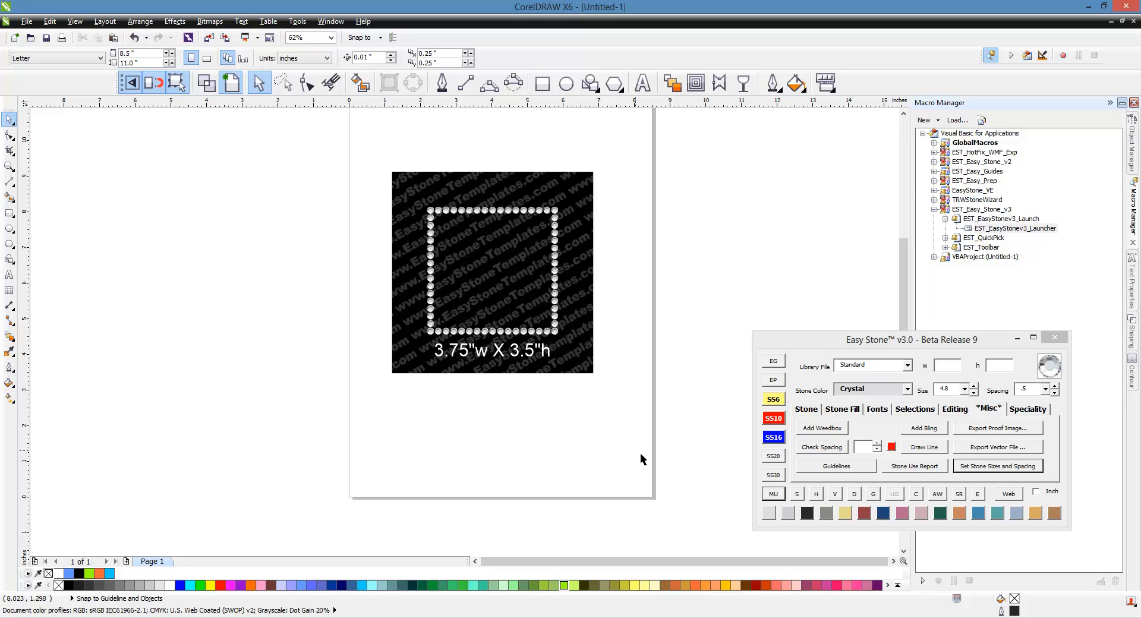
left_click(526, 366)
key("Delete")
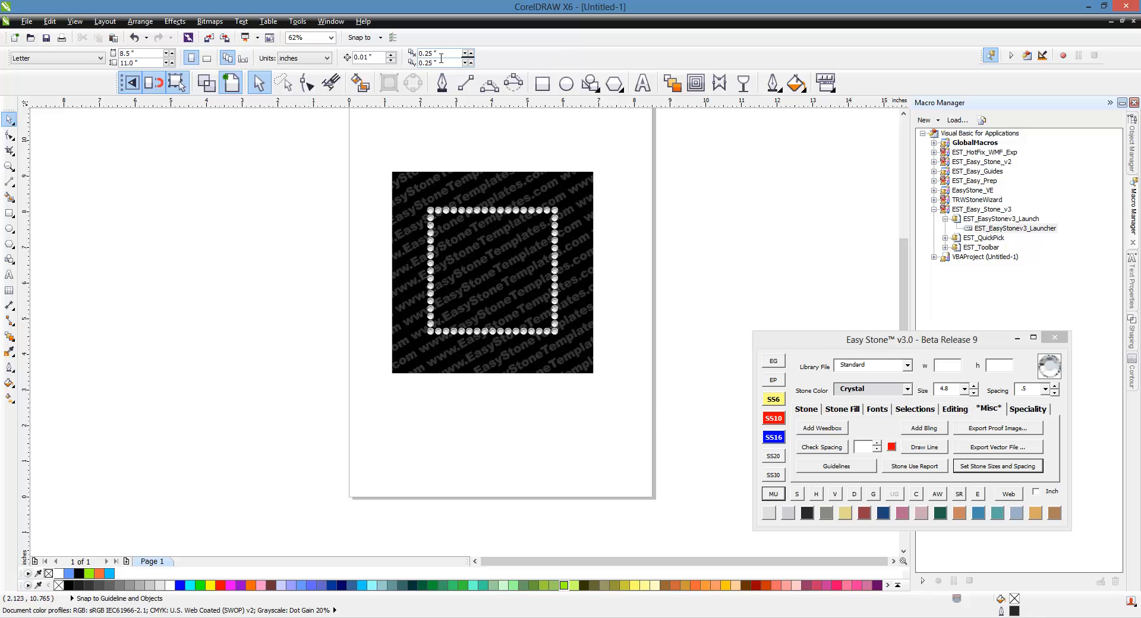
Set Chipblocked as the document's default font for both artistic text and paragraph text
left_click(9, 274)
left_click(347, 57)
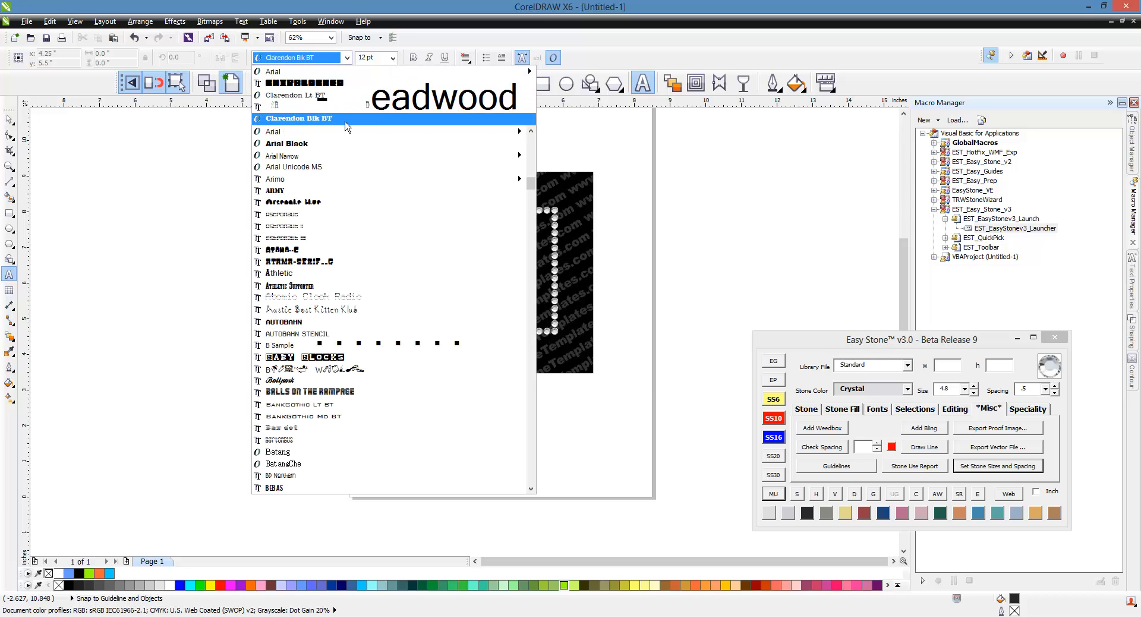
left_click(336, 83)
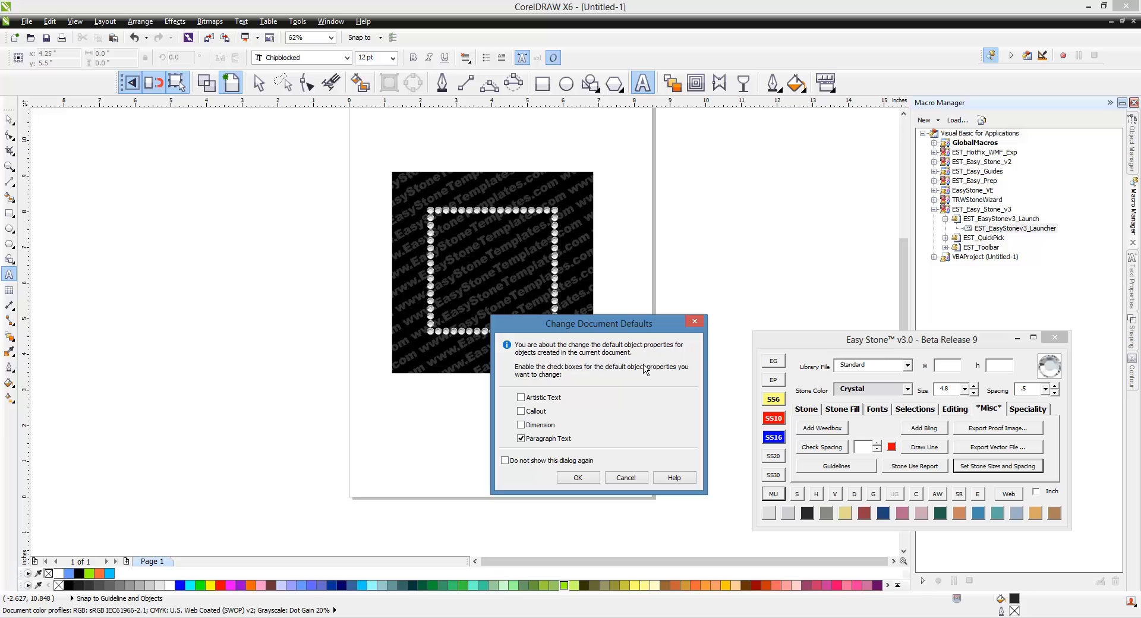
left_click(524, 399)
left_click(591, 485)
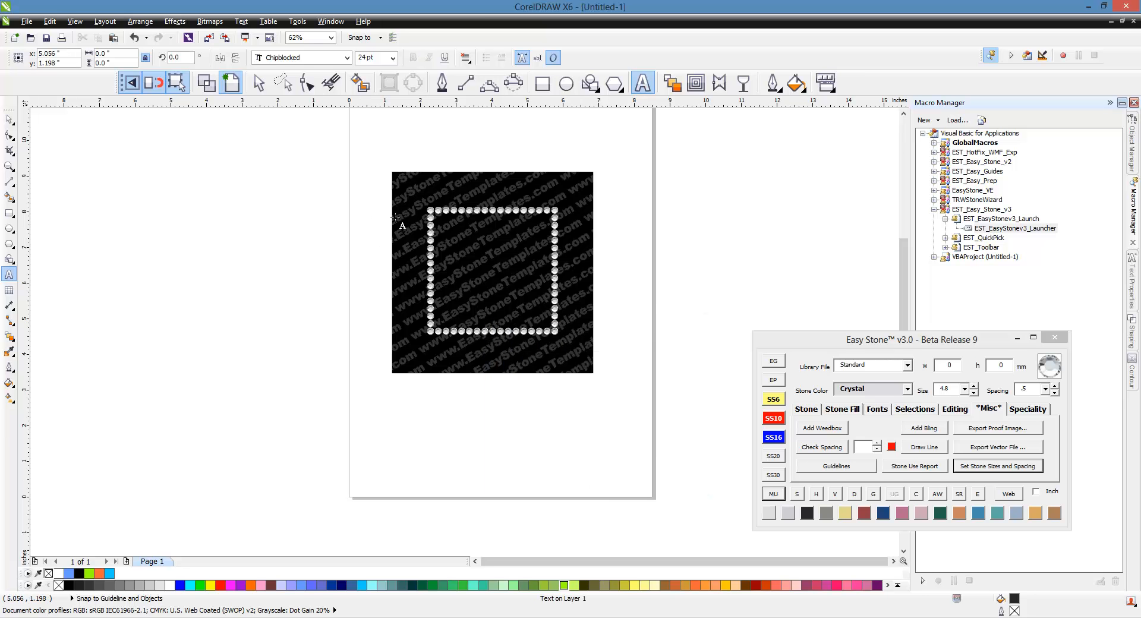
left_click(9, 120)
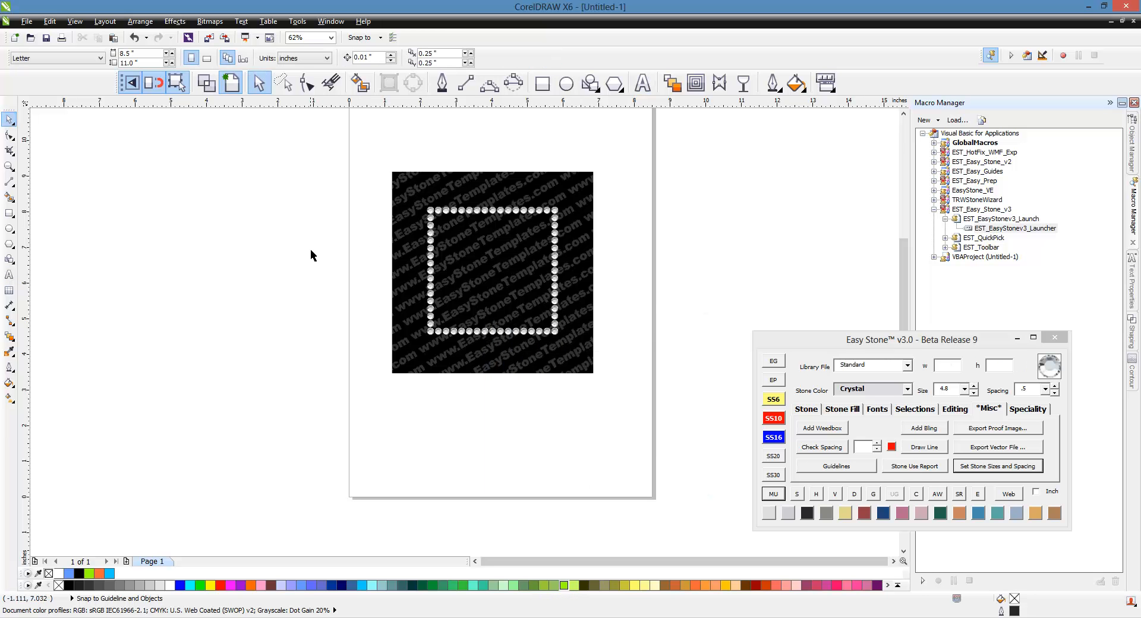
Select all the stones of the square, run the stone count report and add the design dimensions below them
left_click_drag(310, 183, 578, 356)
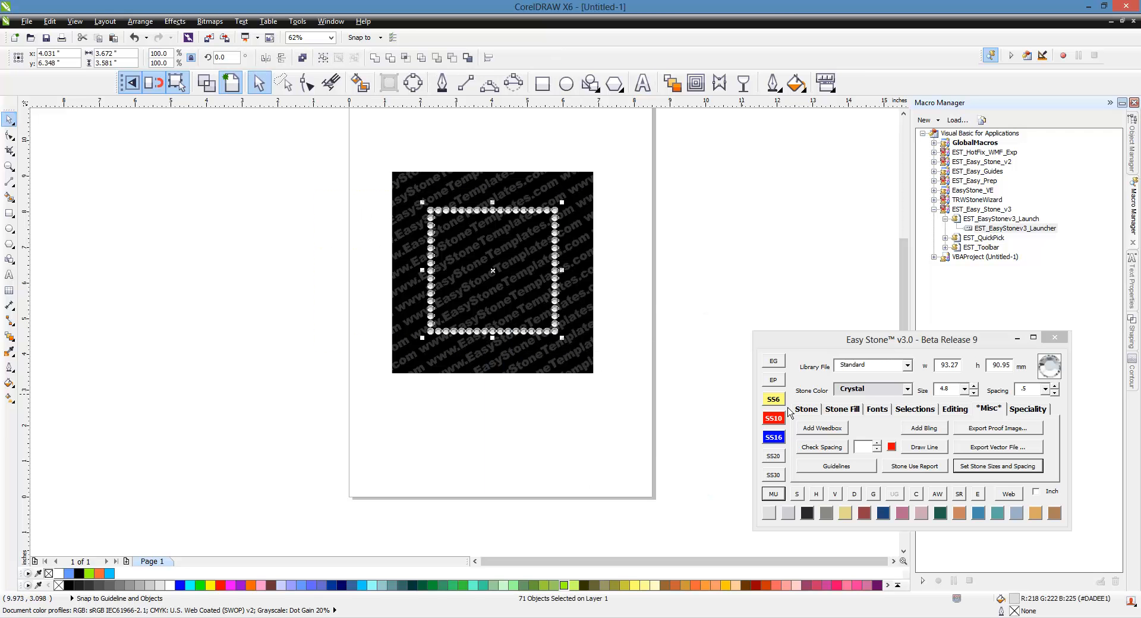
left_click(959, 495)
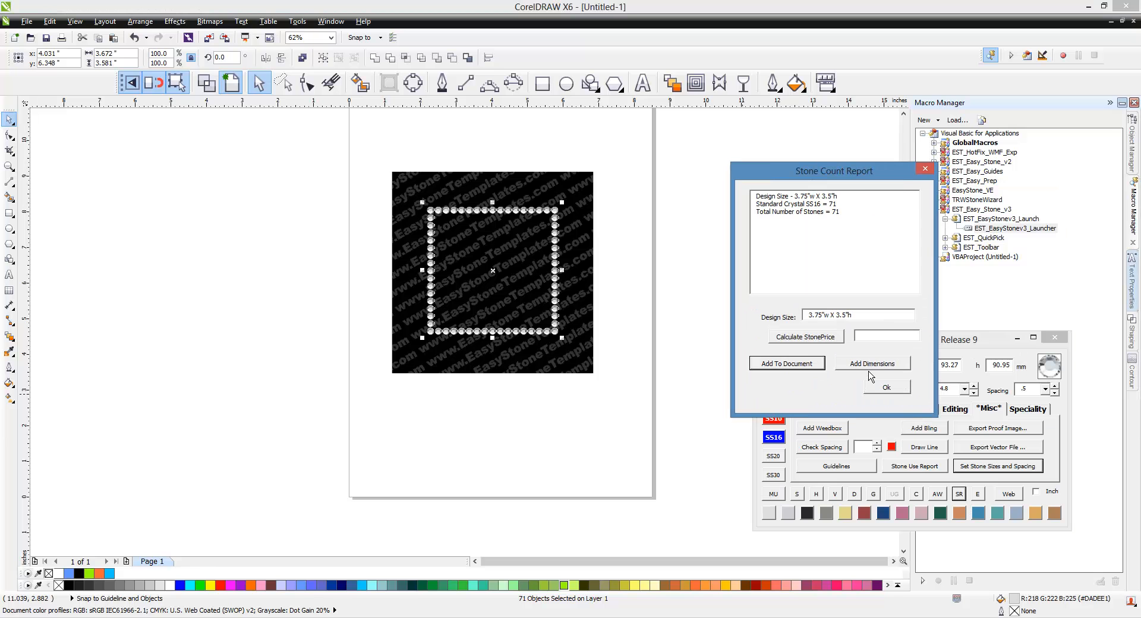
left_click(873, 364)
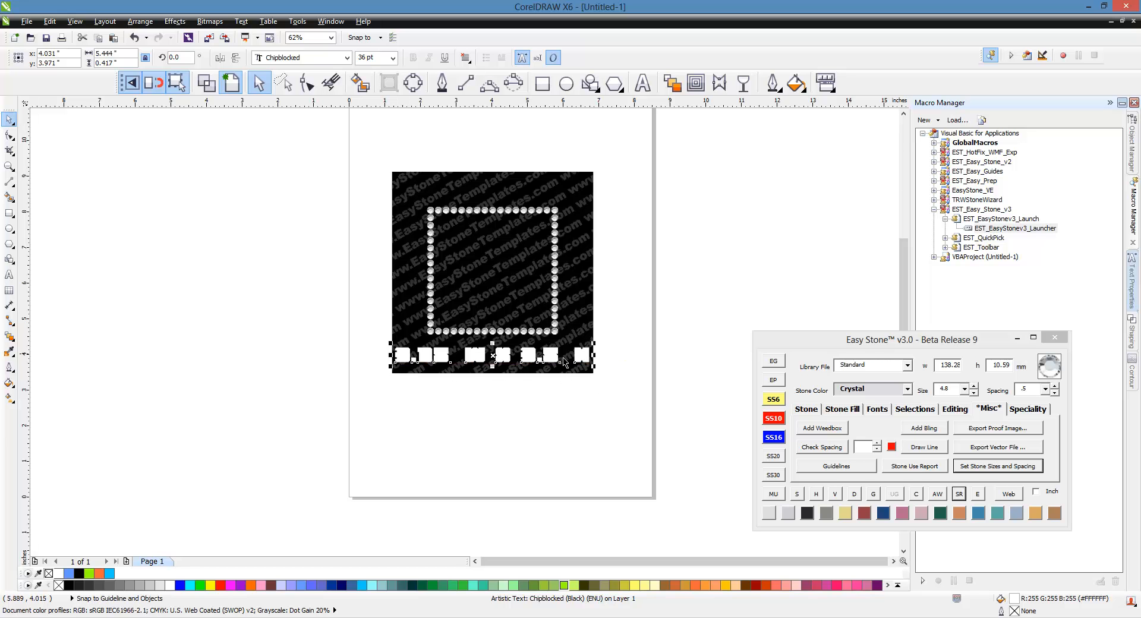
Set the dimension text's font to Clarendon Blk BT and delete the text
left_click(347, 57)
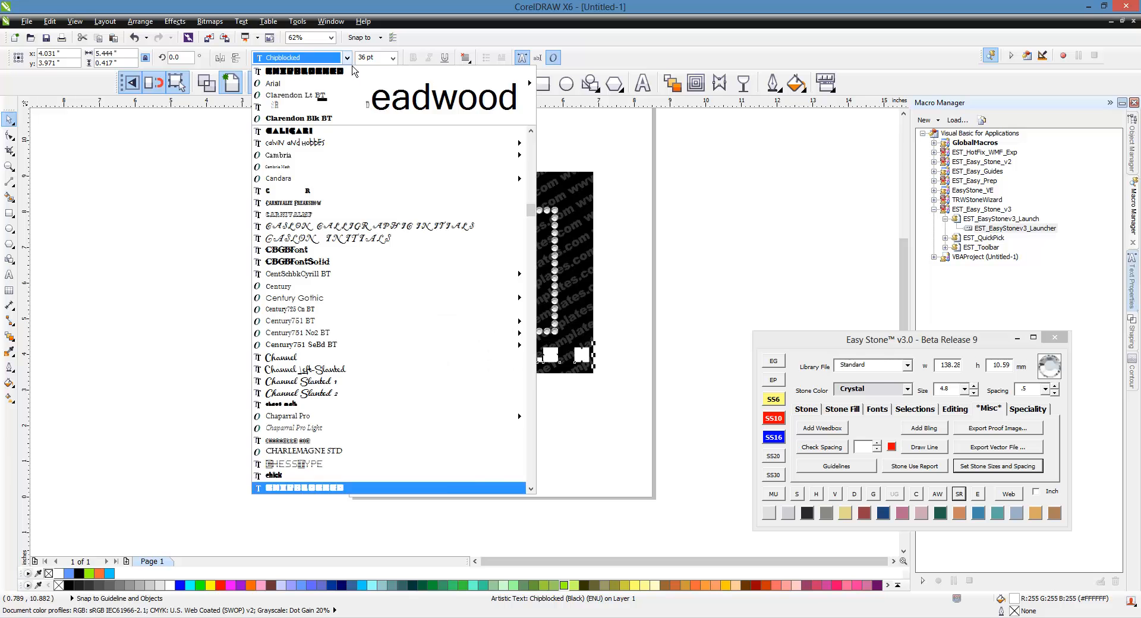
left_click(348, 119)
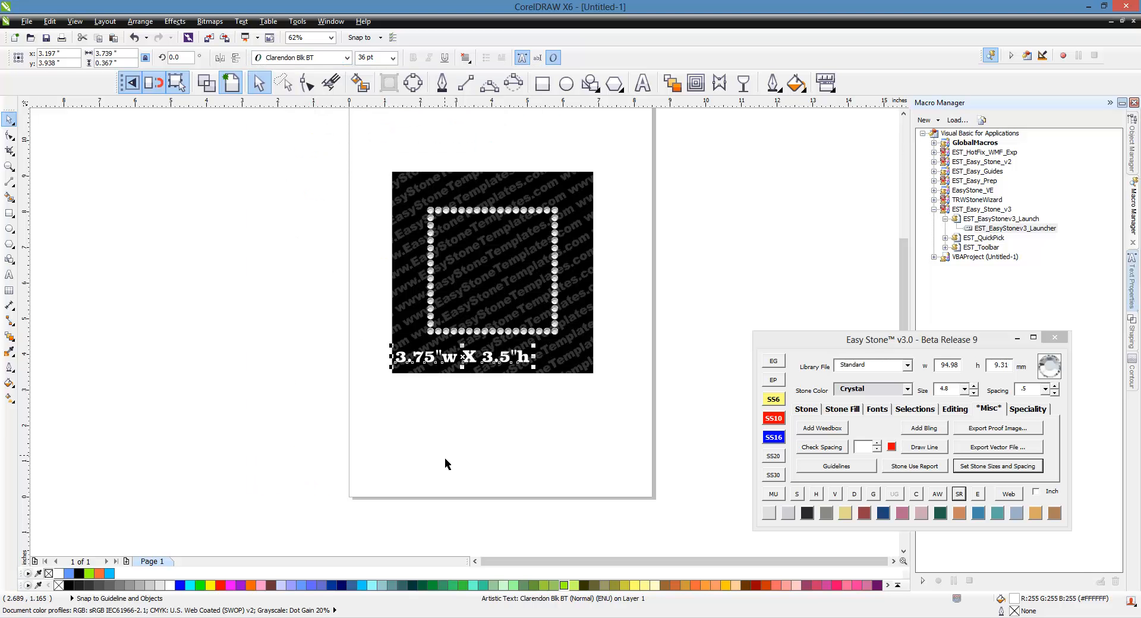
key("Delete")
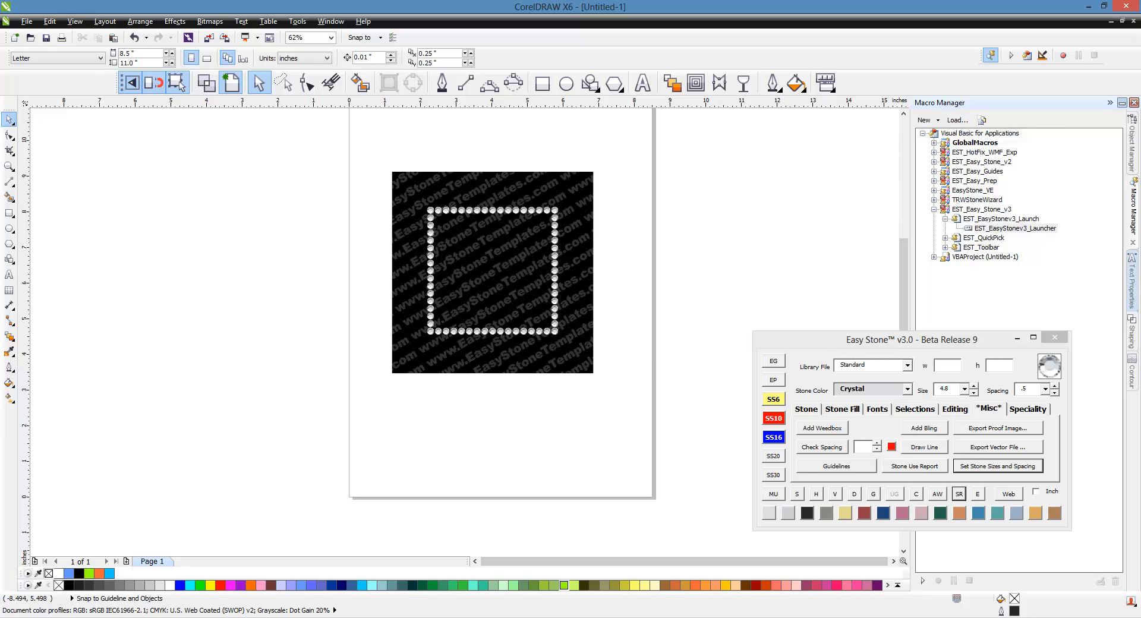
Set Arial Bold as the document's default font for both artistic text and paragraph text
left_click(9, 275)
left_click(346, 57)
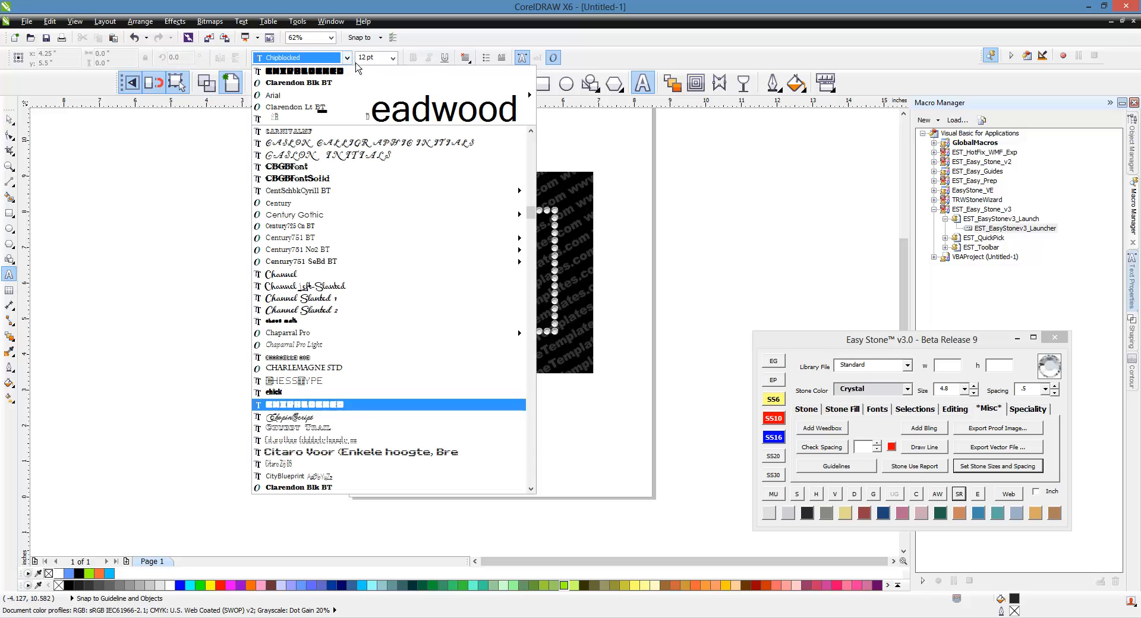
left_click(336, 127)
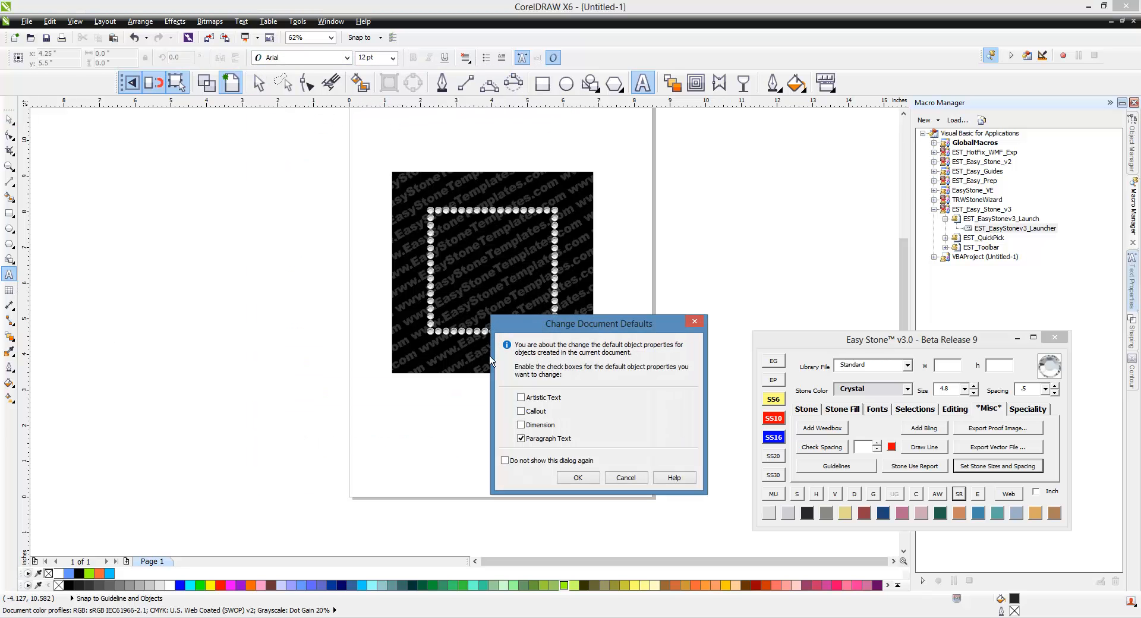
left_click(526, 399)
left_click(589, 481)
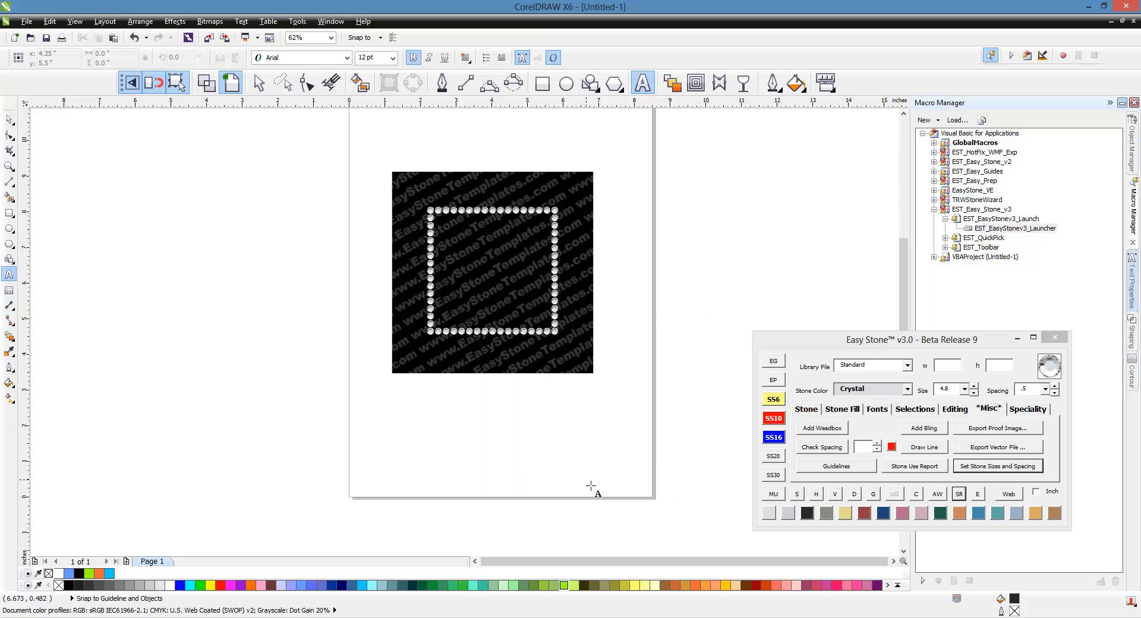
left_click(364, 176)
left_click(10, 120)
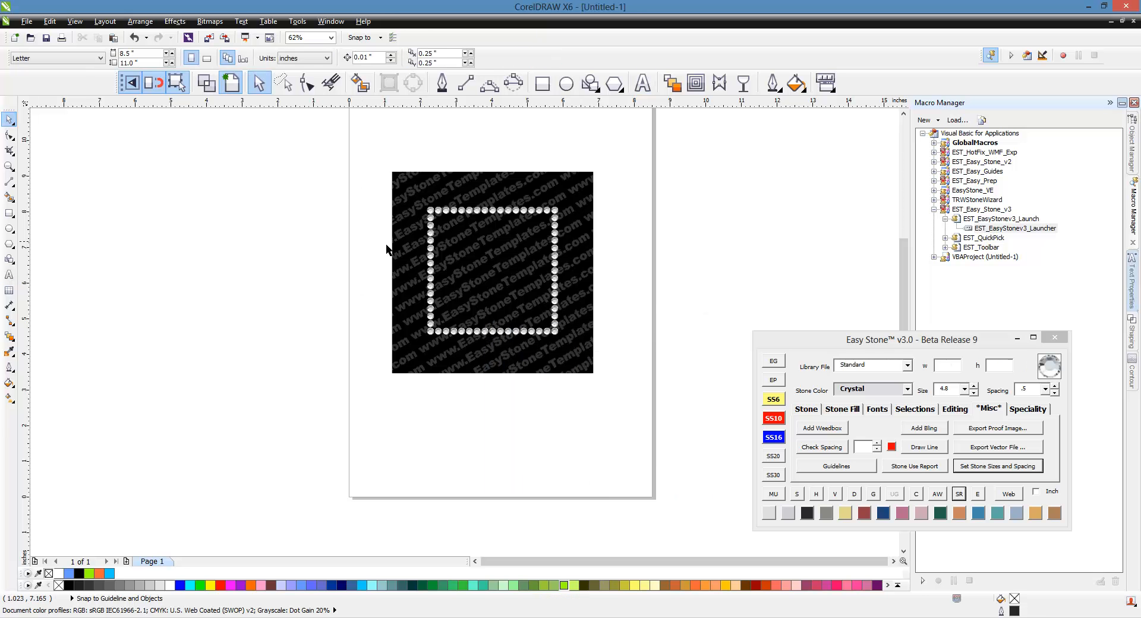
Select all the stones, run the Stone Use Report and add the design dimensions below the square
left_click_drag(342, 188, 633, 354)
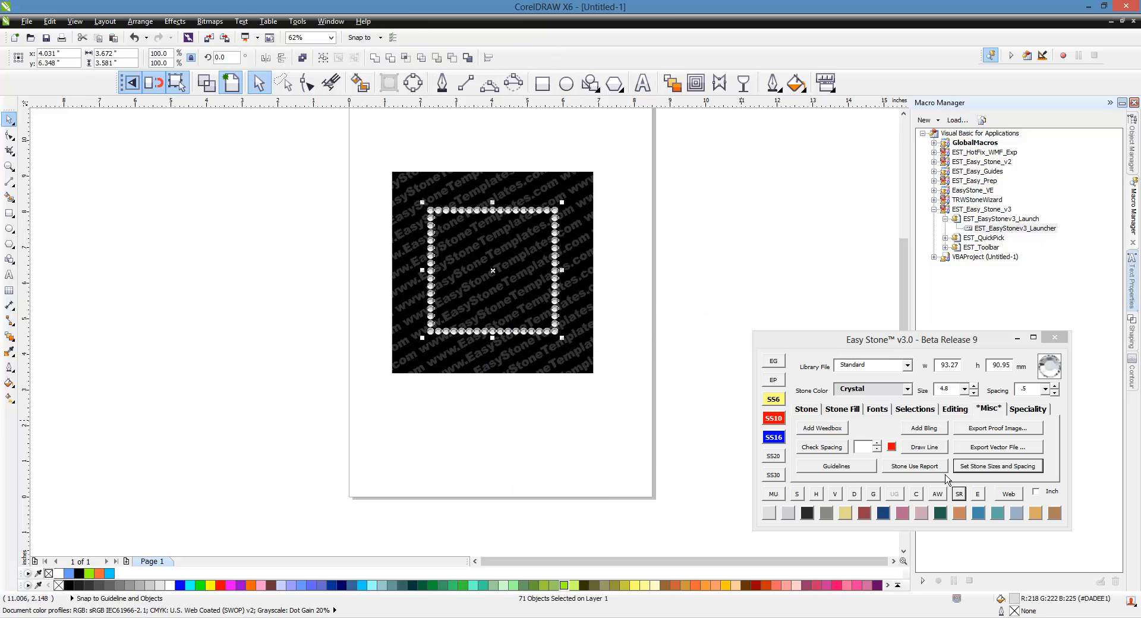
left_click(927, 466)
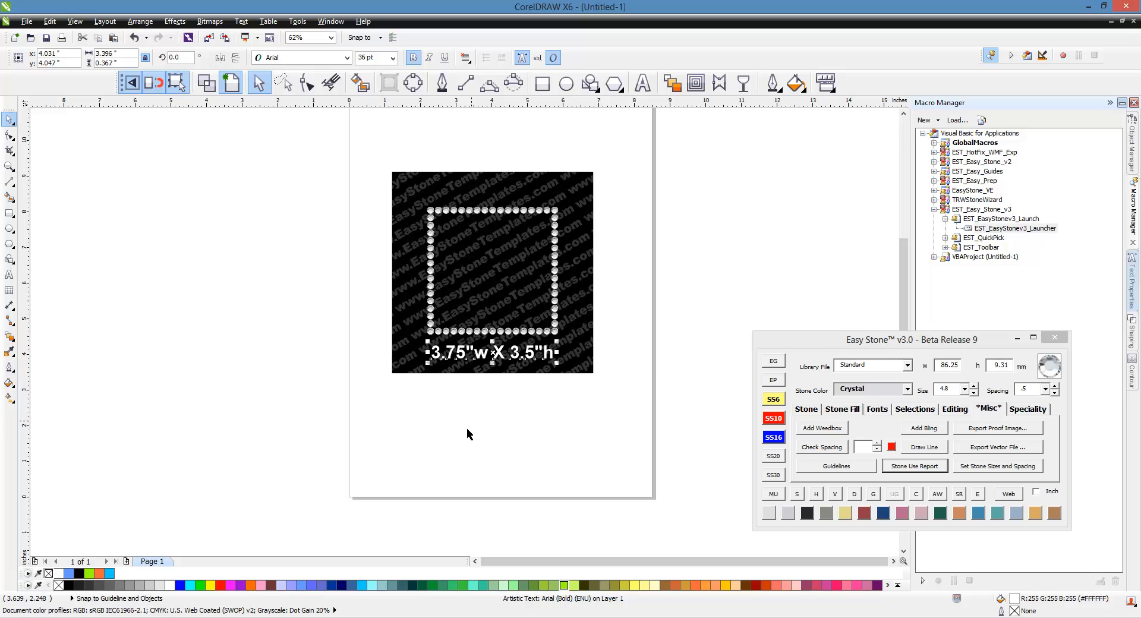
left_click(538, 431)
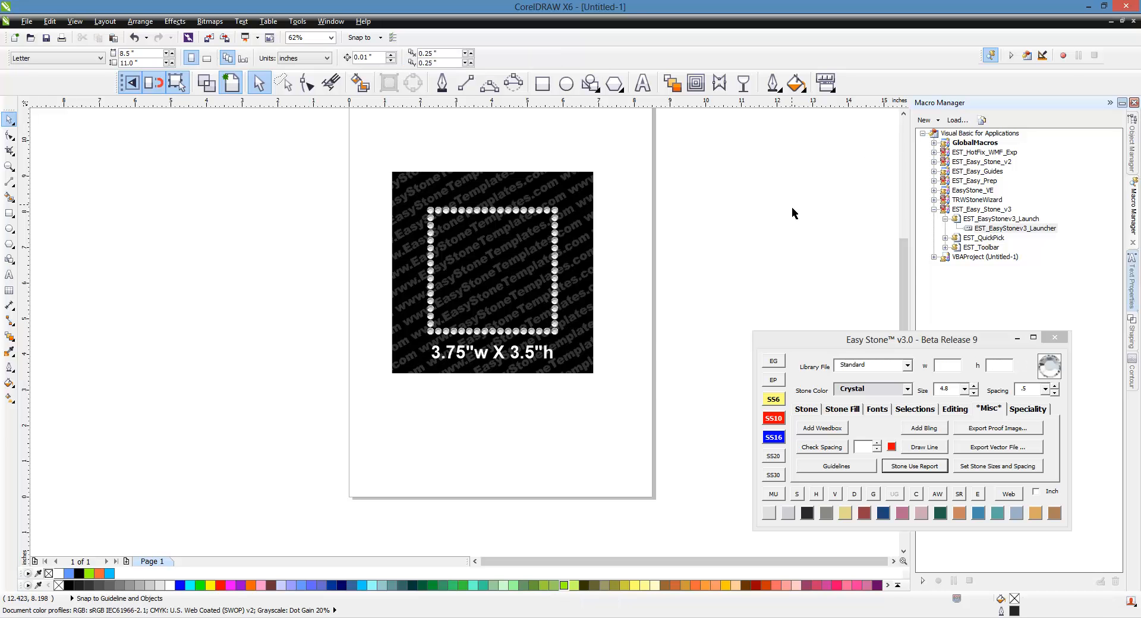
left_click(478, 361)
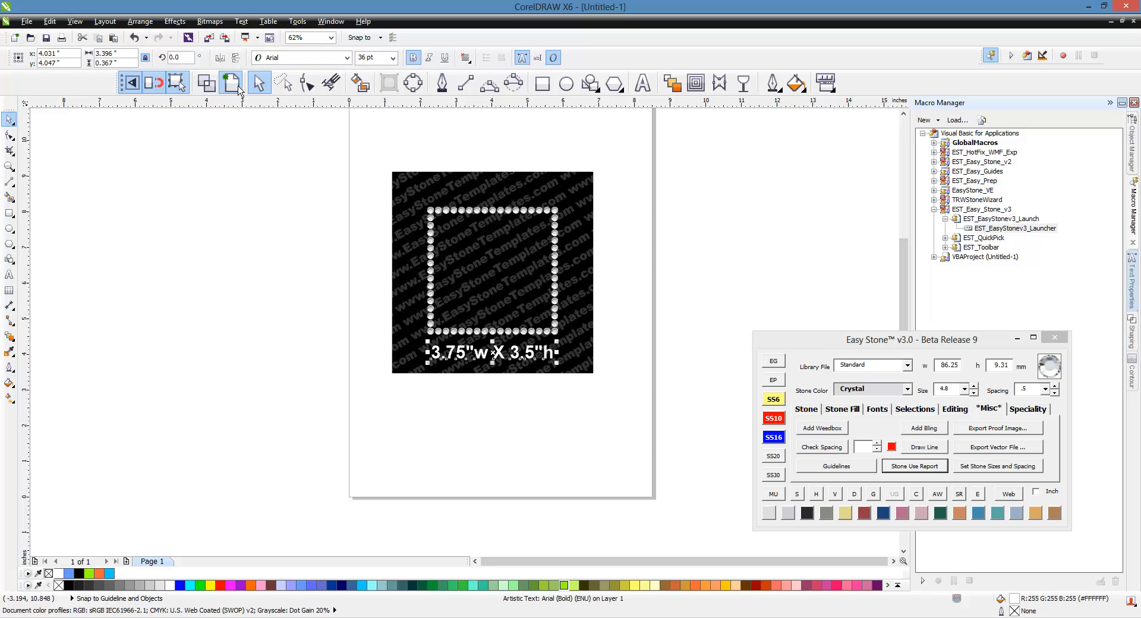
left_click(535, 438)
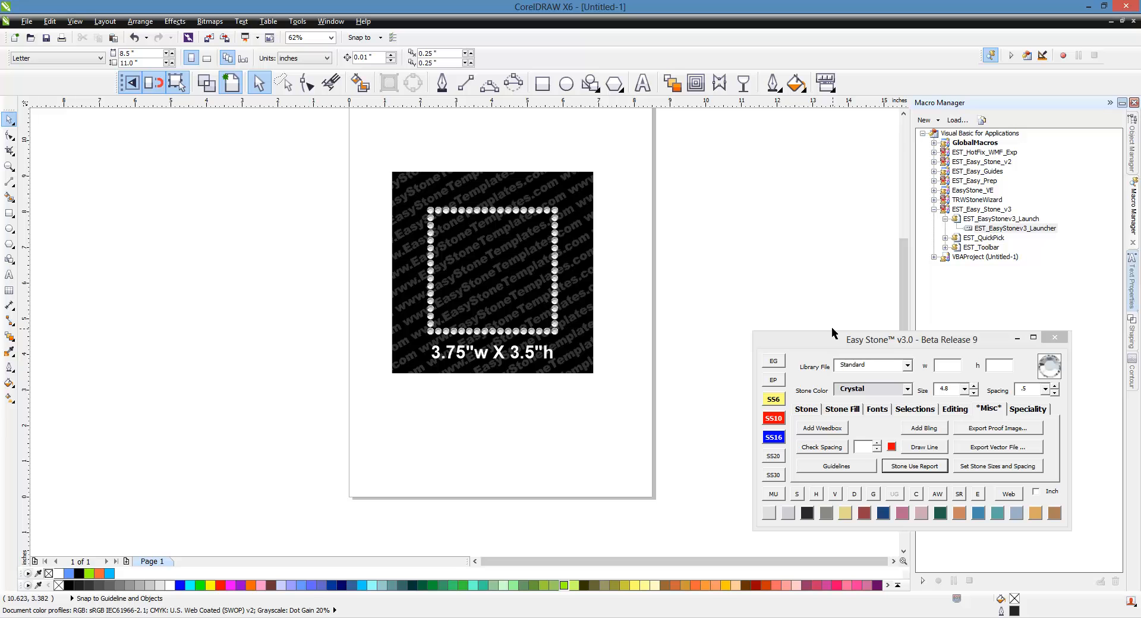
left_click_drag(832, 328, 824, 330)
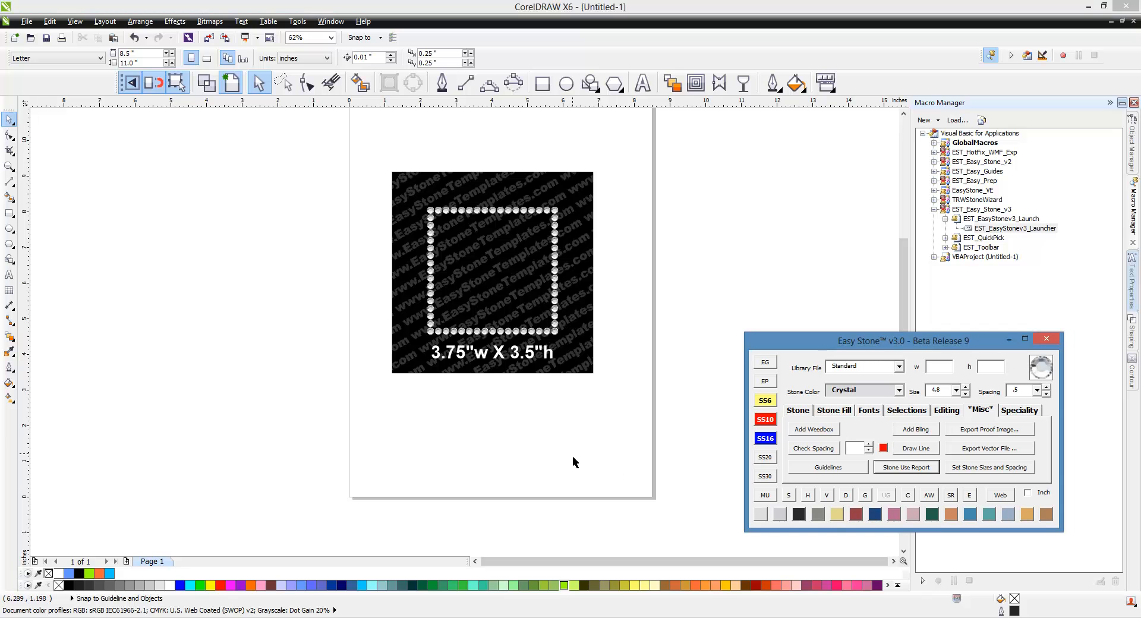
left_click_drag(781, 348, 785, 343)
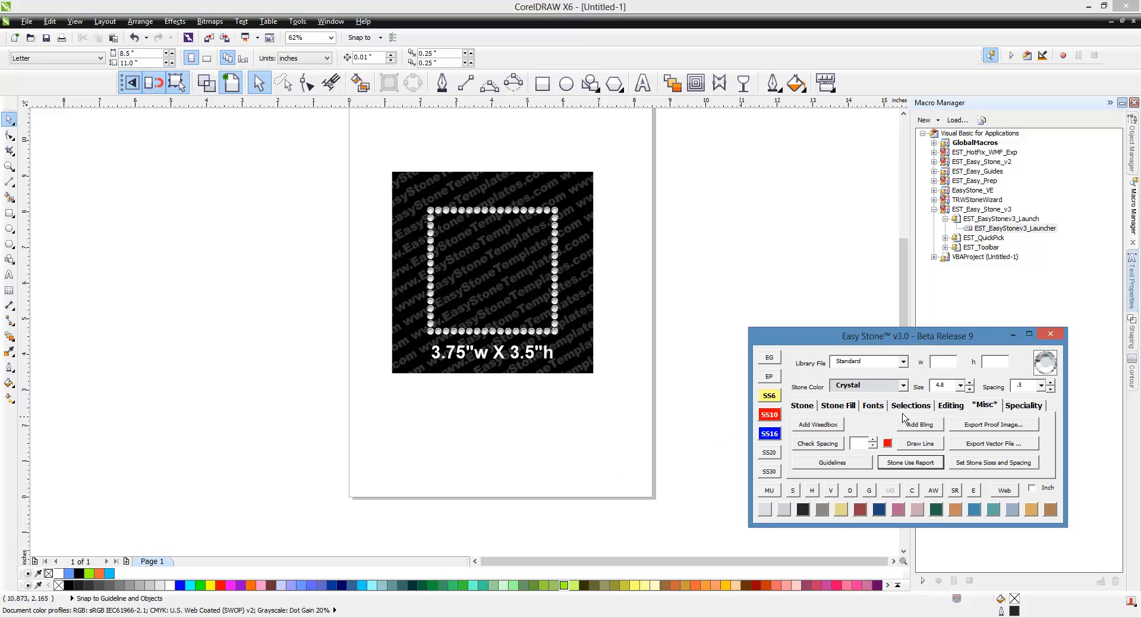